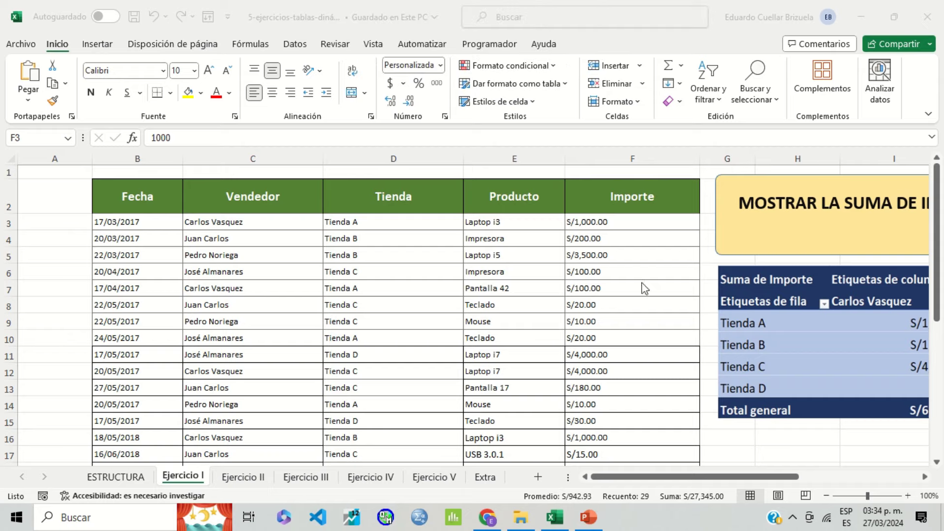
Drag the pivot summary picture (Imagen 3) lower on the Ejercicio I sheet.
{"action": "scroll", "coordinate": [778, 344], "scroll_direction": "down", "scroll_amount": 1}
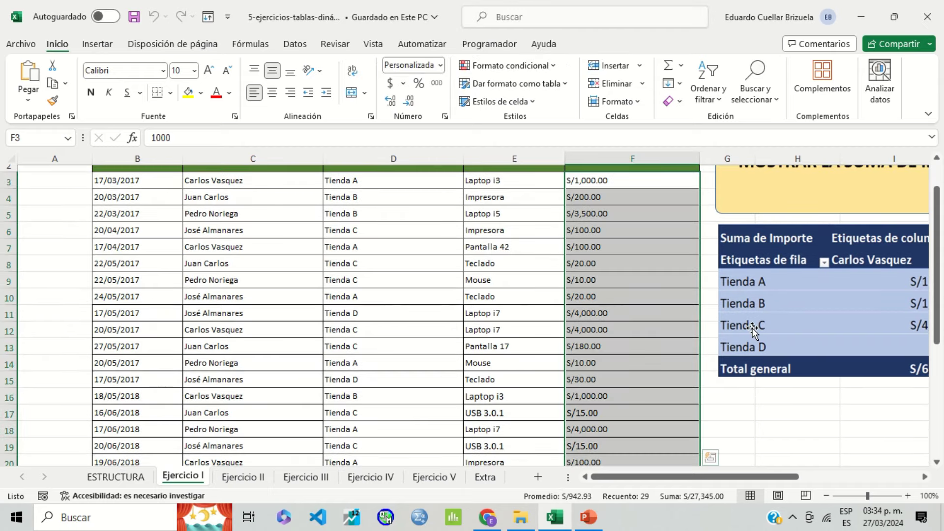
{"action": "left_click_drag", "start_coordinate": [752, 329], "coordinate": [745, 436]}
{"action": "scroll", "coordinate": [743, 436], "scroll_direction": "down", "scroll_amount": 2}
{"action": "left_click_drag", "start_coordinate": [755, 476], "coordinate": [821, 479]}
{"action": "left_click_drag", "start_coordinate": [690, 328], "coordinate": [690, 356]}
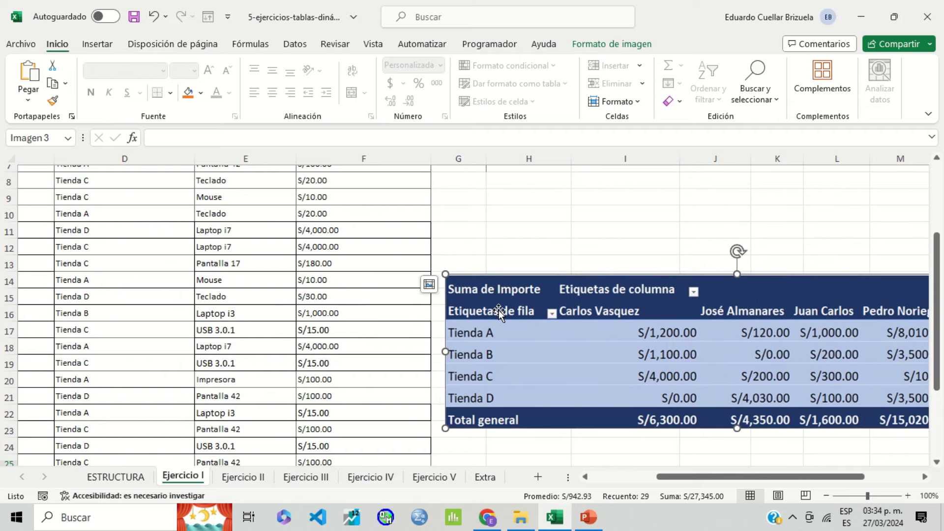
{"action": "scroll", "coordinate": [563, 263], "scroll_direction": "up", "scroll_amount": 3}
{"action": "scroll", "coordinate": [563, 263], "scroll_direction": "down", "scroll_amount": 2}
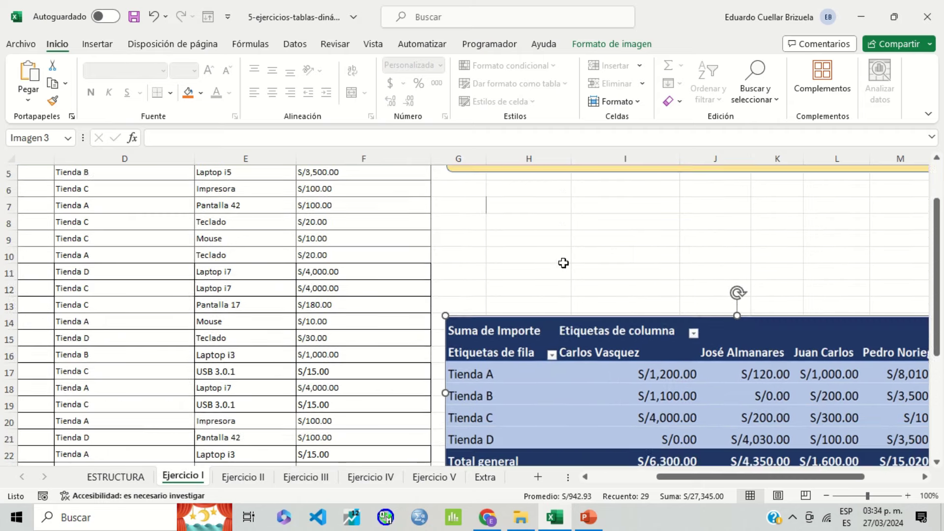
{"action": "scroll", "coordinate": [563, 263], "scroll_direction": "down", "scroll_amount": 2}
{"action": "left_click_drag", "start_coordinate": [568, 312], "coordinate": [576, 384]}
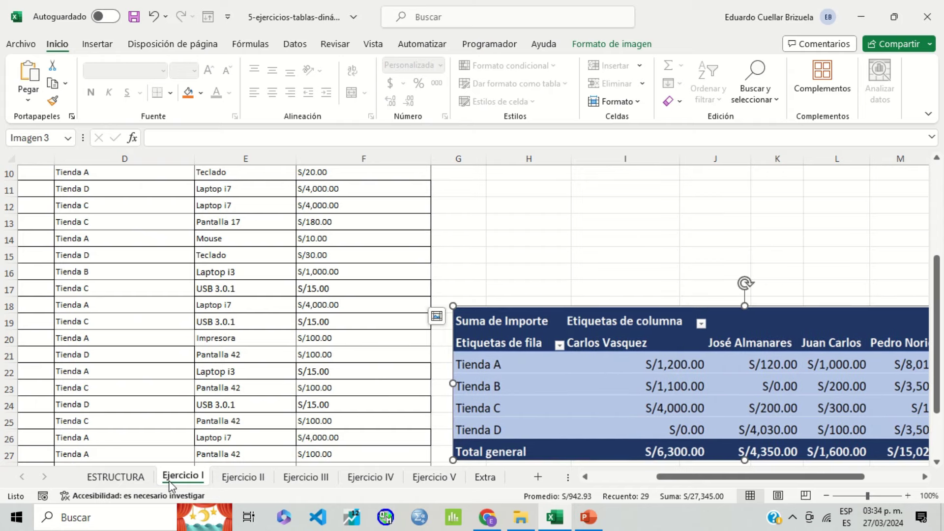
Look over the pivot layout on the ESTRUCTURA sheet, then return to Ejercicio I.
{"action": "left_click", "coordinate": [145, 478]}
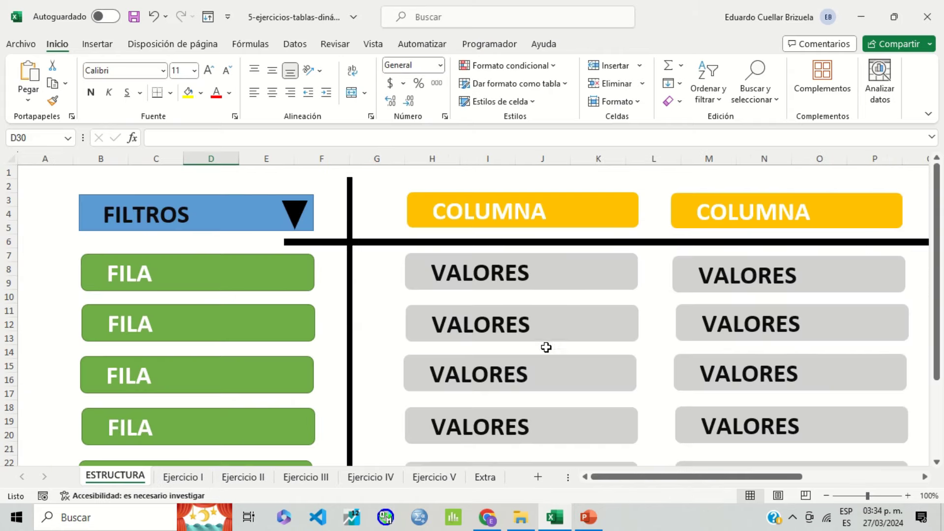
{"action": "scroll", "coordinate": [168, 299], "scroll_direction": "down", "scroll_amount": 3}
{"action": "scroll", "coordinate": [204, 265], "scroll_direction": "up", "scroll_amount": 3}
{"action": "left_click", "coordinate": [183, 477]}
{"action": "scroll", "coordinate": [569, 330], "scroll_direction": "up", "scroll_amount": 2}
{"action": "scroll", "coordinate": [569, 330], "scroll_direction": "up", "scroll_amount": 2}
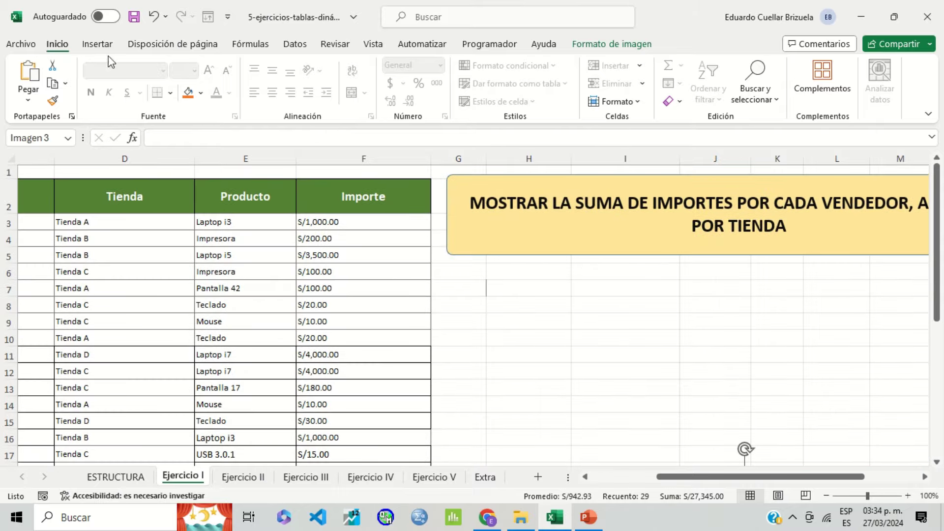
{"action": "left_click", "coordinate": [31, 47]}
Insert a pivot table from range B2:F31, placed at H7 on the existing sheet.
{"action": "key", "text": "Escape"}
{"action": "left_click", "coordinate": [97, 44]}
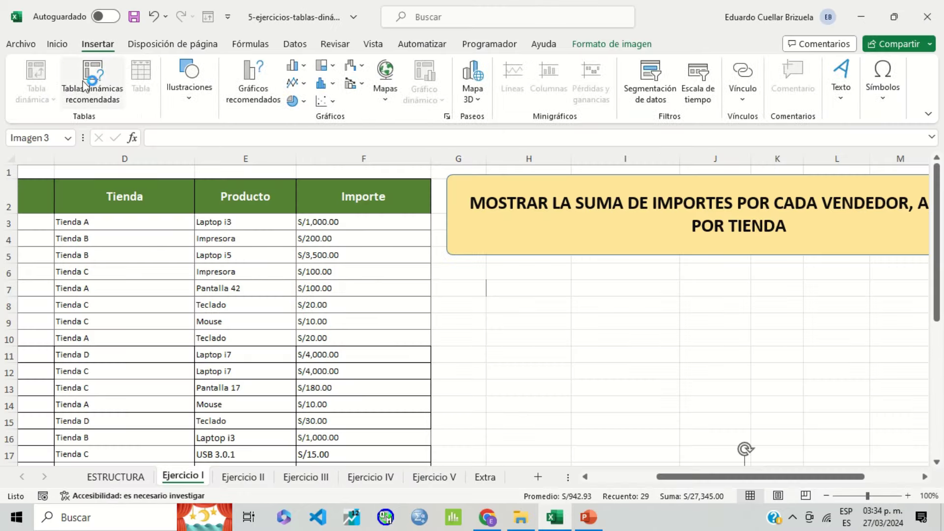
{"action": "left_click", "coordinate": [509, 286]}
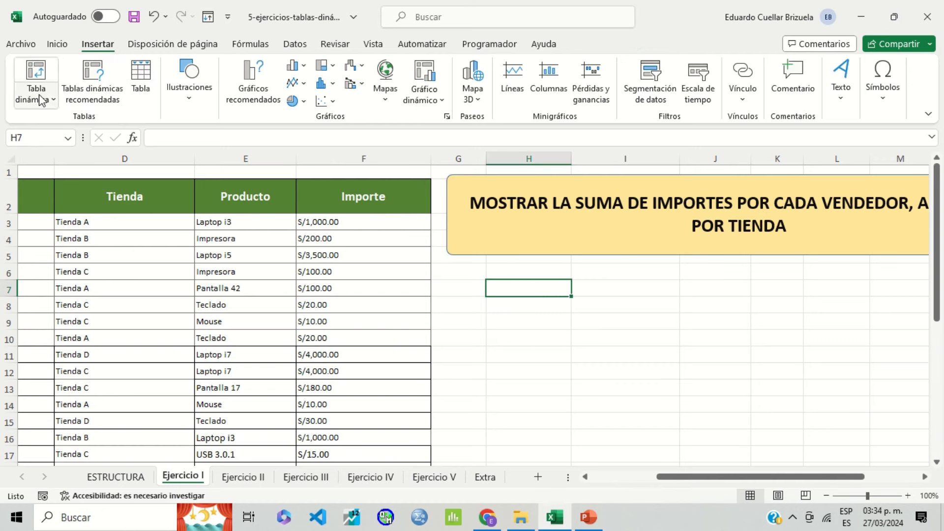
{"action": "left_click", "coordinate": [36, 94]}
{"action": "left_click", "coordinate": [93, 126]}
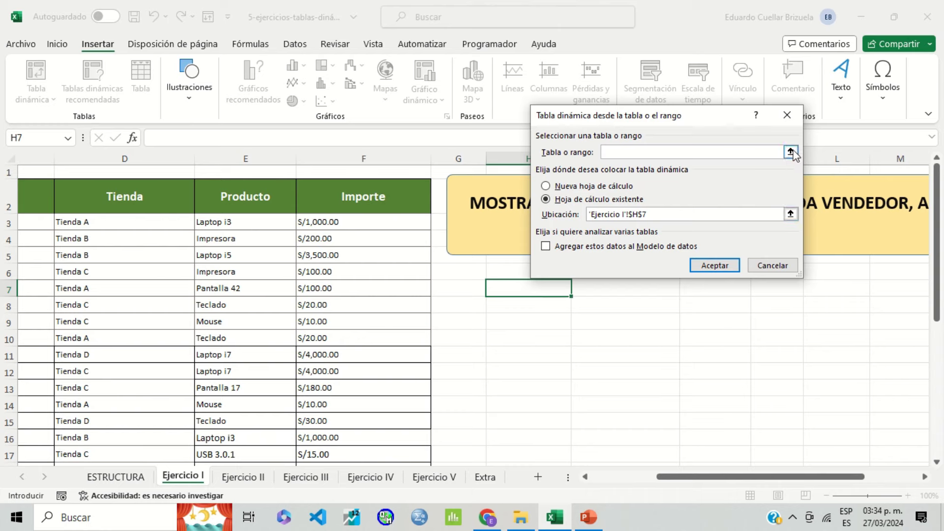
{"action": "left_click", "coordinate": [790, 151]}
{"action": "left_click_drag", "start_coordinate": [661, 477], "coordinate": [593, 478]}
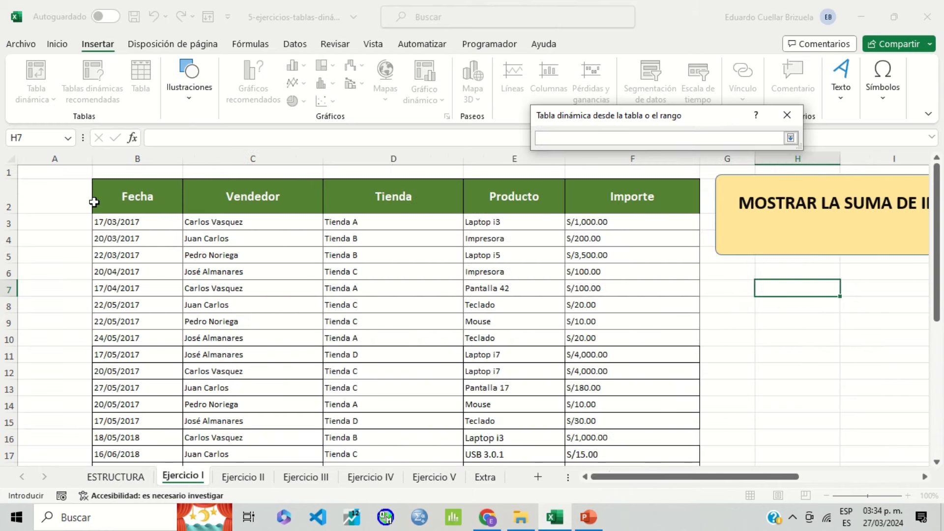
{"action": "left_click_drag", "start_coordinate": [94, 199], "coordinate": [631, 493]}
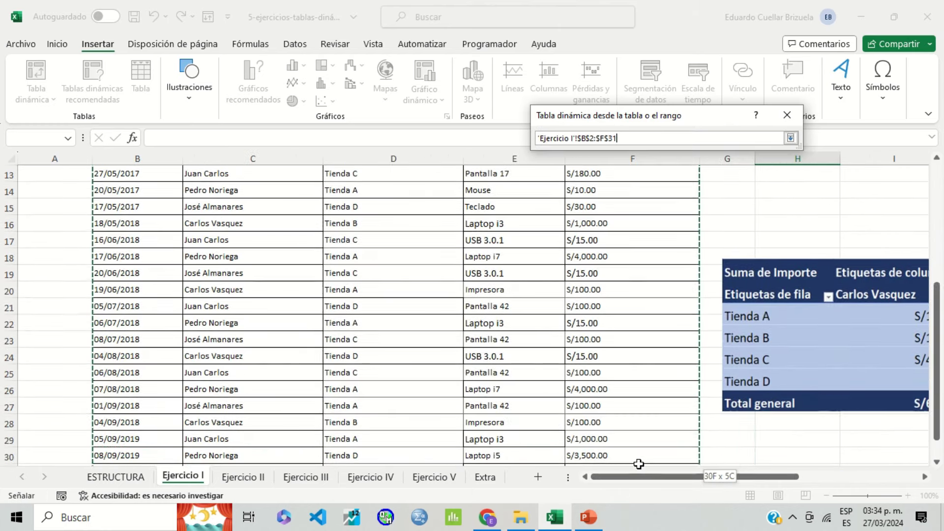
{"action": "left_click_drag", "start_coordinate": [631, 492], "coordinate": [647, 445]}
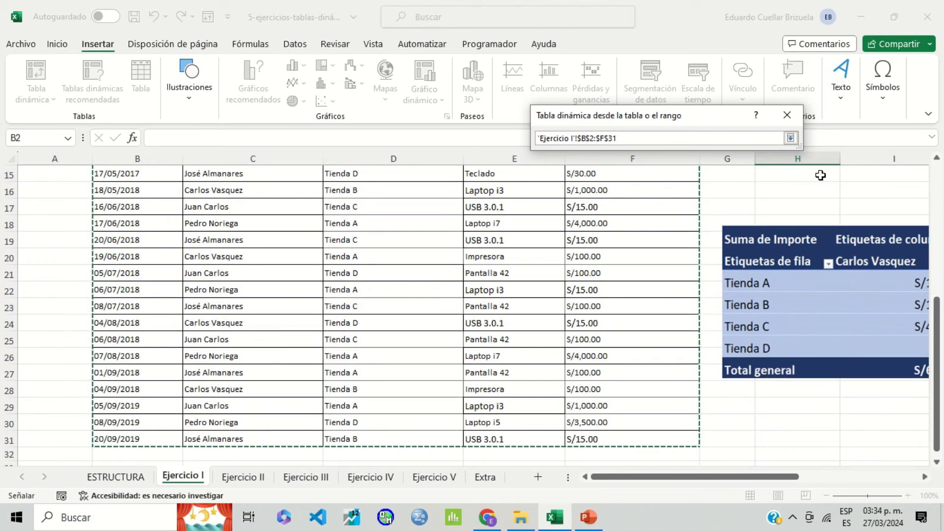
{"action": "left_click", "coordinate": [790, 138]}
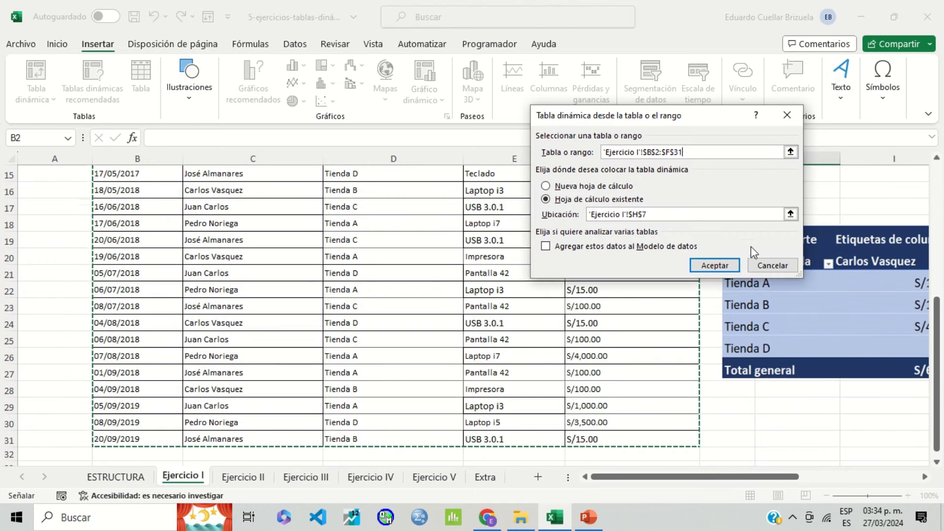
{"action": "left_click", "coordinate": [713, 265]}
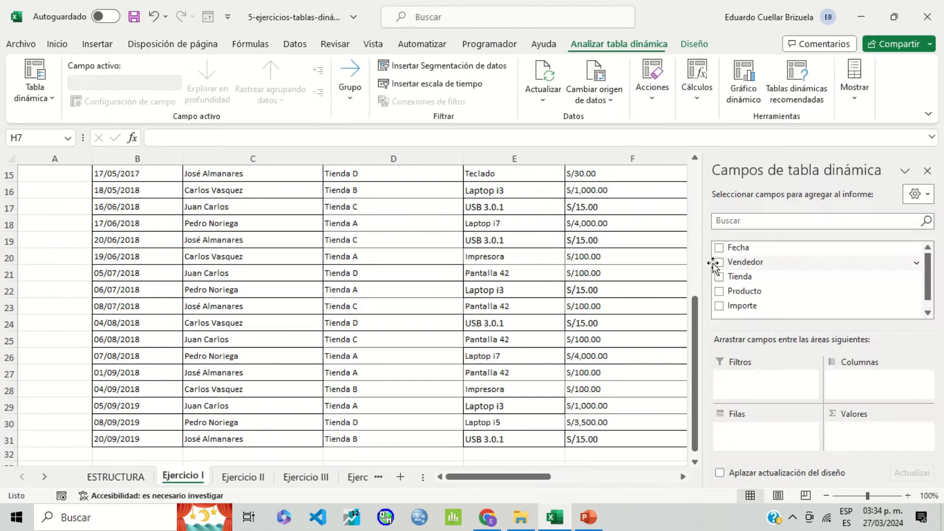
Put Tienda in Filas, Vendedor in Columnas and Importe in Valores, giving a grand total of 27345.
{"action": "left_click_drag", "start_coordinate": [548, 476], "coordinate": [644, 479]}
{"action": "scroll", "coordinate": [447, 313], "scroll_direction": "up", "scroll_amount": 1}
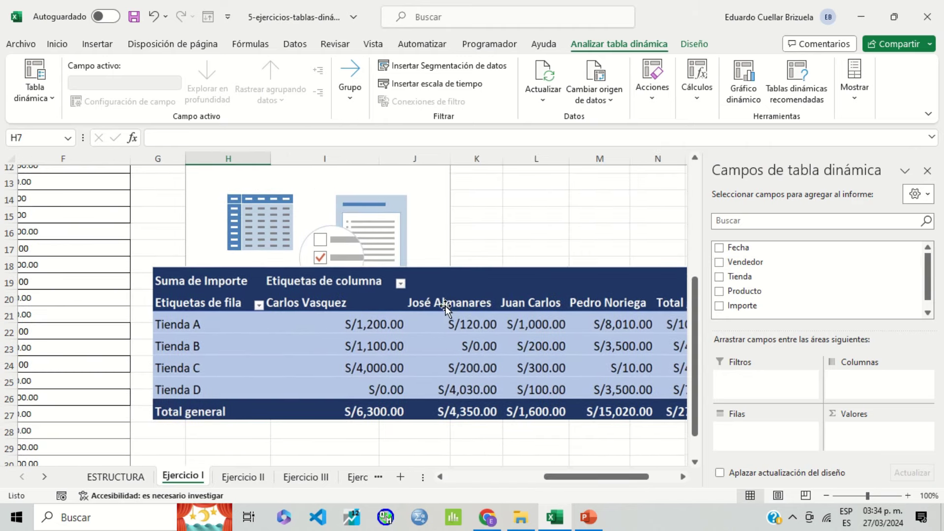
{"action": "scroll", "coordinate": [502, 283], "scroll_direction": "up", "scroll_amount": 2}
{"action": "scroll", "coordinate": [501, 282], "scroll_direction": "up", "scroll_amount": 2}
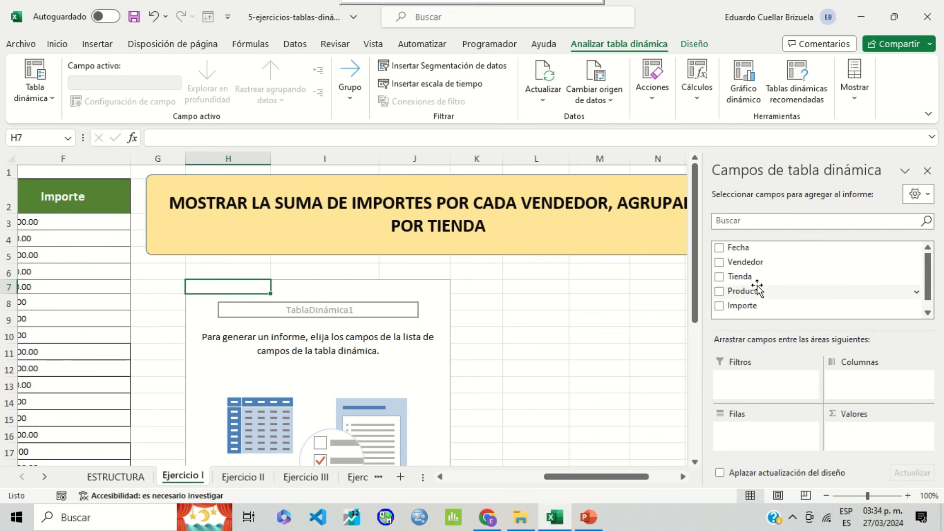
{"action": "left_click_drag", "start_coordinate": [740, 276], "coordinate": [755, 431]}
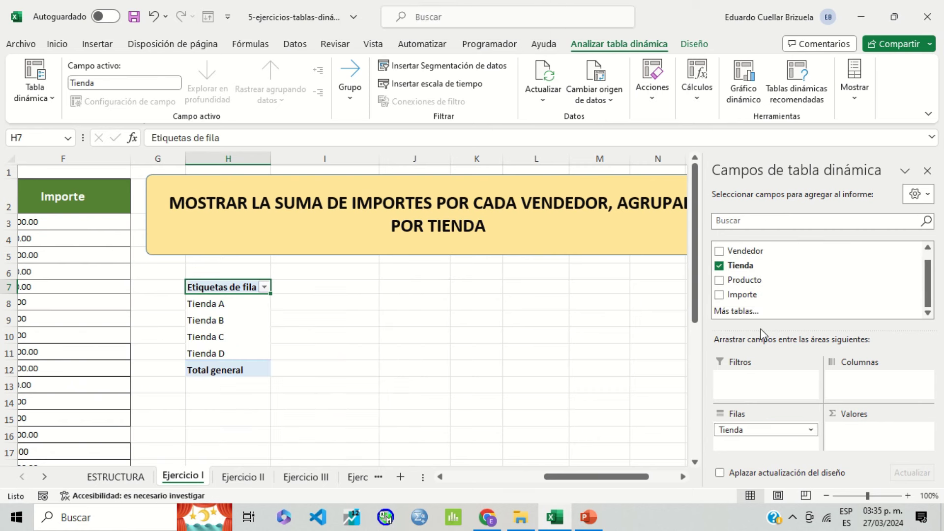
{"action": "left_click_drag", "start_coordinate": [764, 253], "coordinate": [862, 388]}
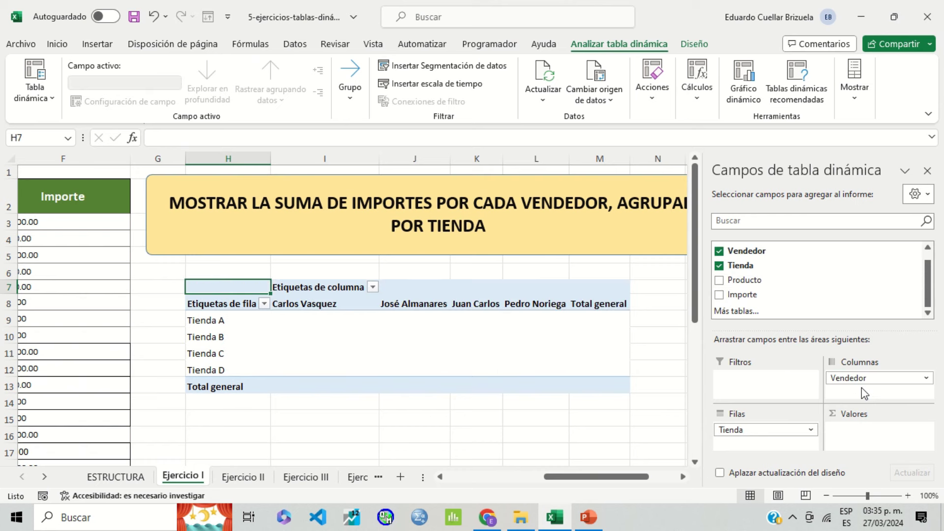
{"action": "mouse_move", "coordinate": [805, 294]}
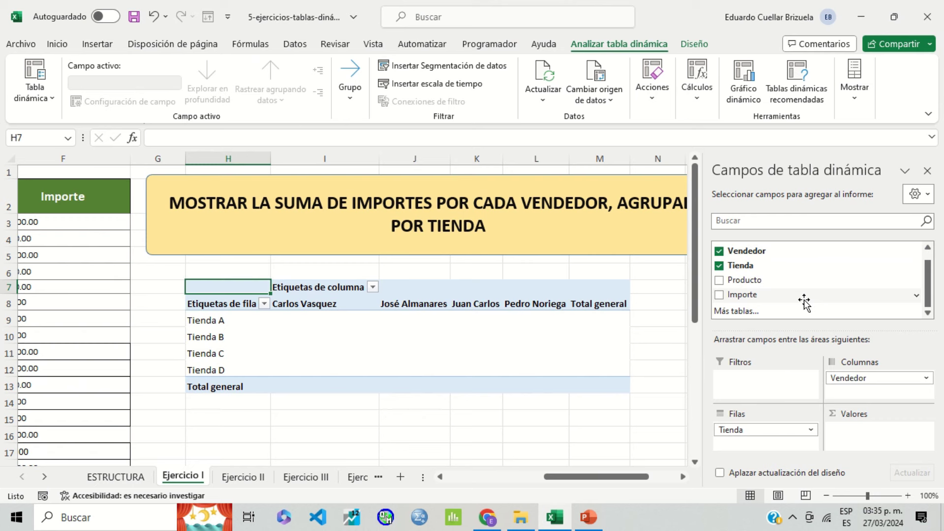
{"action": "scroll", "coordinate": [804, 304], "scroll_direction": "up", "scroll_amount": 1}
{"action": "scroll", "coordinate": [799, 296], "scroll_direction": "down", "scroll_amount": 1}
{"action": "left_click_drag", "start_coordinate": [788, 297], "coordinate": [858, 437]}
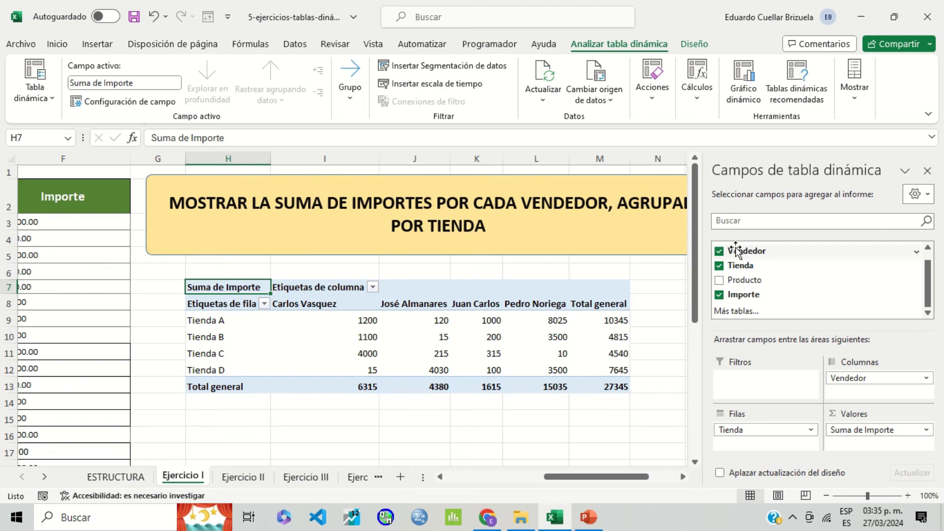
Close the PivotTable Fields pane.
{"action": "scroll", "coordinate": [472, 299], "scroll_direction": "down", "scroll_amount": 3}
{"action": "scroll", "coordinate": [472, 299], "scroll_direction": "down", "scroll_amount": 1}
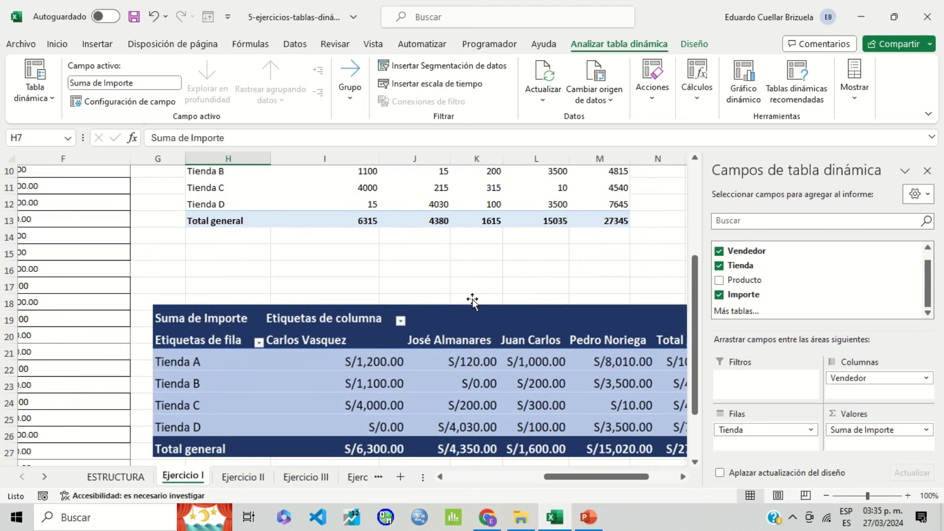
{"action": "scroll", "coordinate": [472, 299], "scroll_direction": "up", "scroll_amount": 1}
{"action": "scroll", "coordinate": [472, 299], "scroll_direction": "up", "scroll_amount": 1}
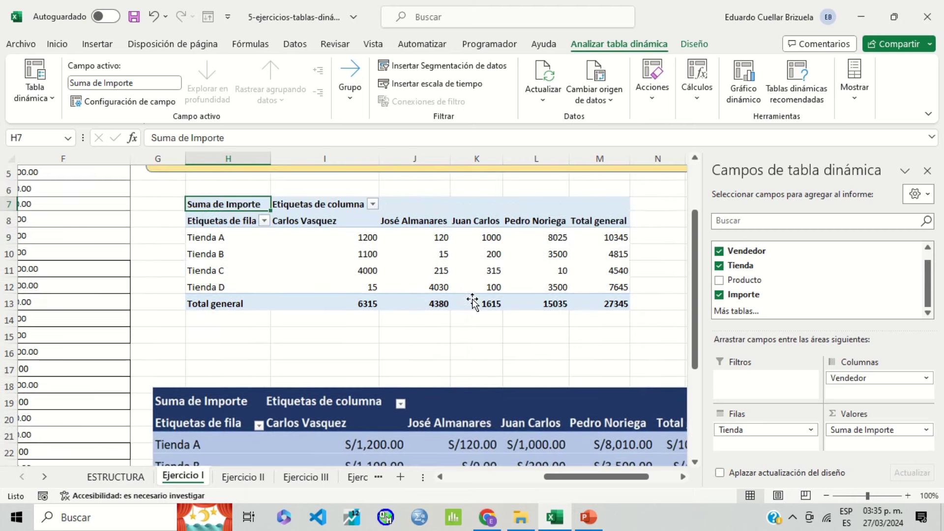
{"action": "scroll", "coordinate": [472, 299], "scroll_direction": "down", "scroll_amount": 1}
{"action": "scroll", "coordinate": [472, 299], "scroll_direction": "up", "scroll_amount": 1}
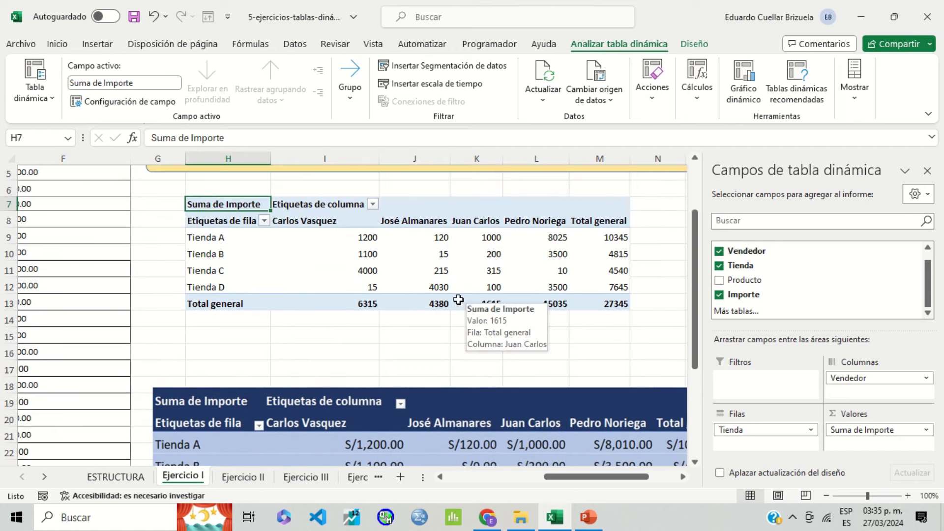
{"action": "scroll", "coordinate": [336, 369], "scroll_direction": "down", "scroll_amount": 1}
{"action": "scroll", "coordinate": [335, 369], "scroll_direction": "down", "scroll_amount": 1}
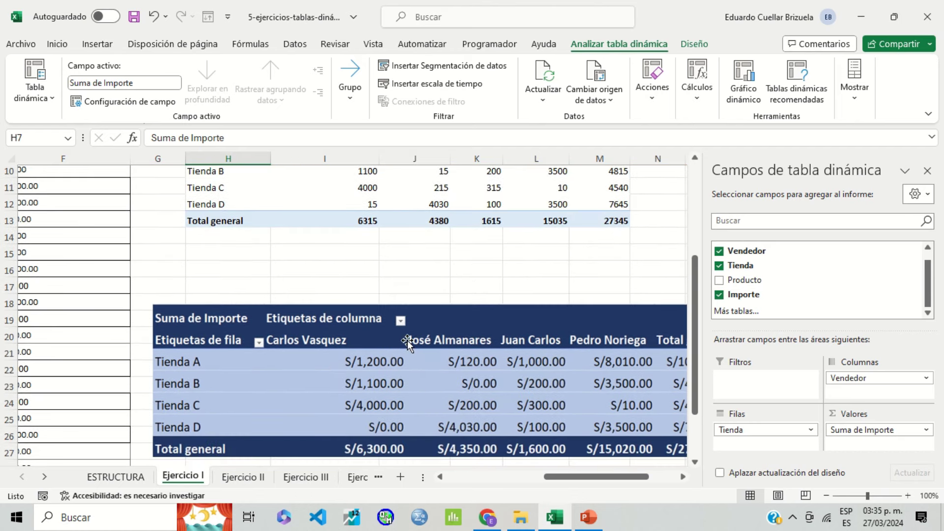
{"action": "left_click", "coordinate": [928, 171]}
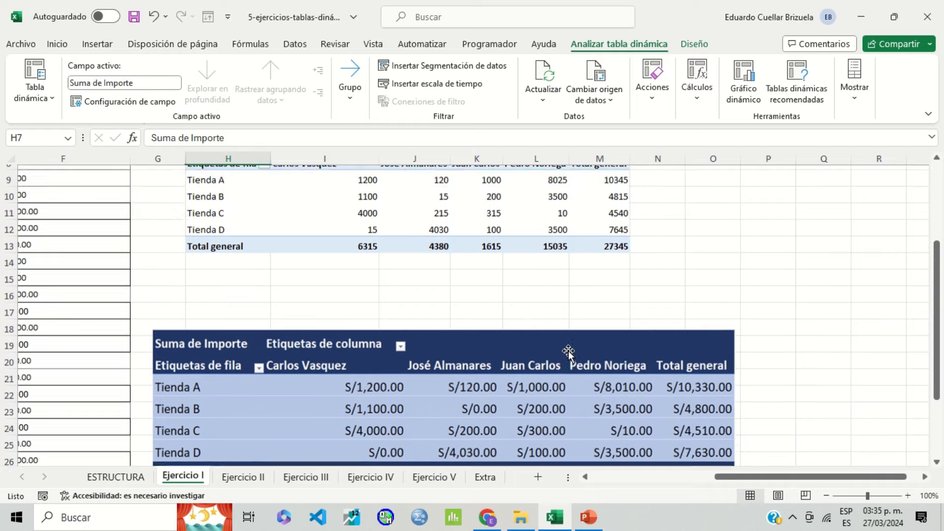
Move Imagen 3 up beneath the pivot table and select the pivot range H7:M13.
{"action": "mouse_move", "coordinate": [581, 355]}
{"action": "left_mouse_down"}
{"action": "mouse_move", "coordinate": [596, 326]}
{"action": "mouse_move", "coordinate": [592, 290]}
{"action": "left_mouse_up"}
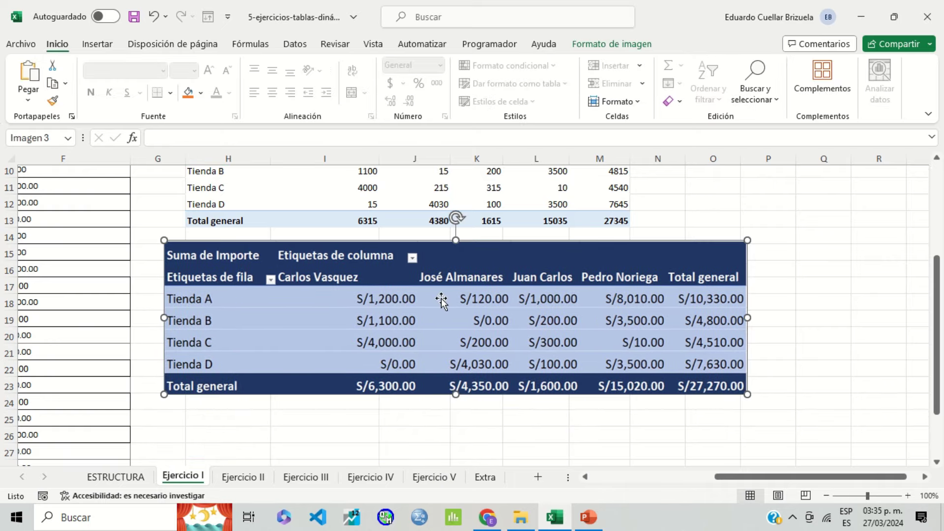
{"action": "scroll", "coordinate": [390, 270], "scroll_direction": "up", "scroll_amount": 2}
{"action": "left_click_drag", "start_coordinate": [194, 204], "coordinate": [618, 296]}
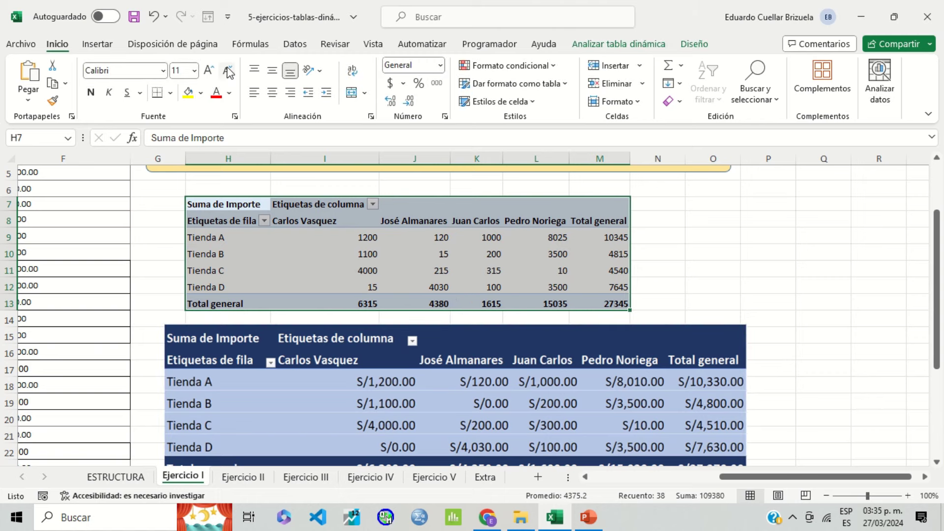
Set the pivot table font size to 14 and widen columns J, L and M to fit headers.
{"action": "left_click", "coordinate": [194, 72]}
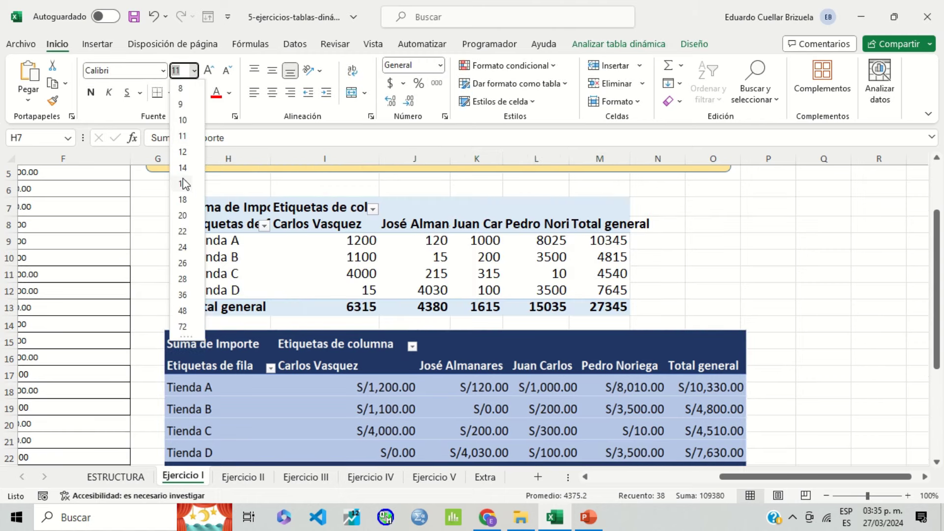
{"action": "left_click", "coordinate": [183, 167]}
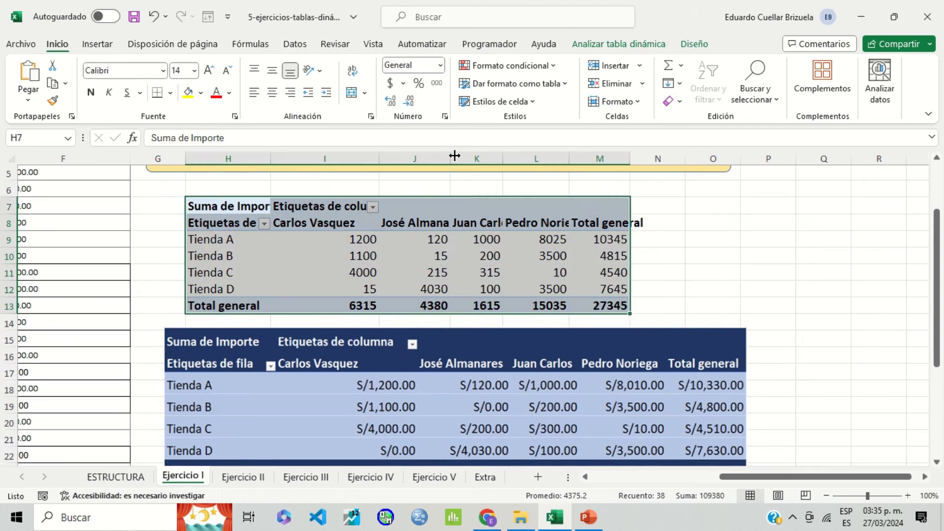
{"action": "left_click_drag", "start_coordinate": [450, 159], "coordinate": [562, 159]}
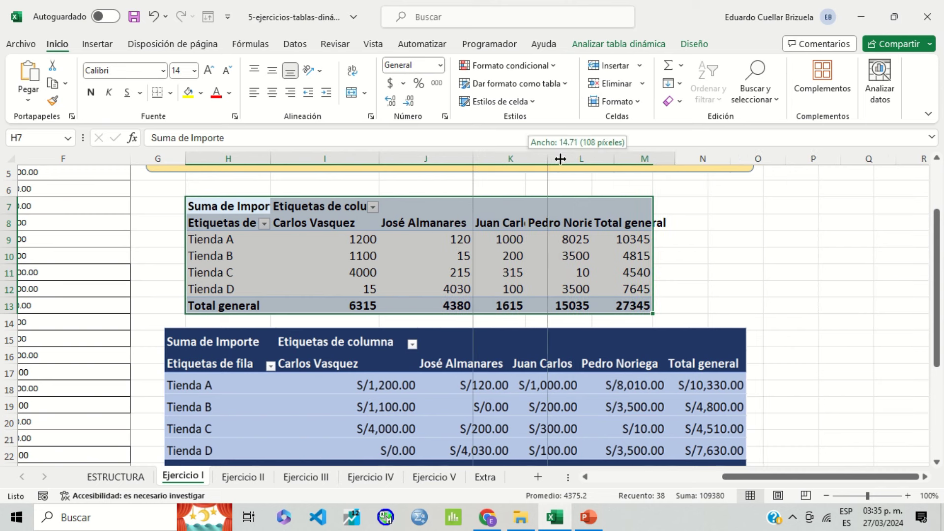
{"action": "left_click_drag", "start_coordinate": [630, 158], "coordinate": [652, 158]}
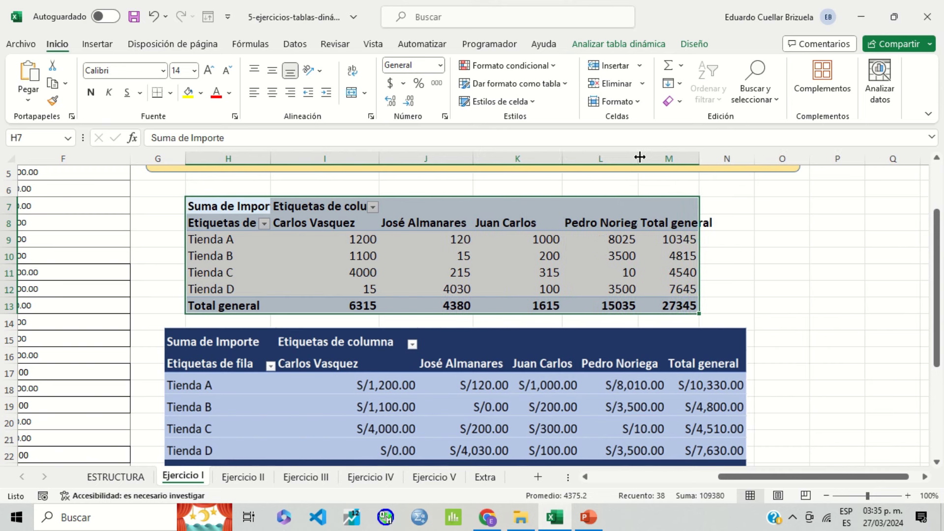
{"action": "left_click_drag", "start_coordinate": [713, 158], "coordinate": [746, 158]}
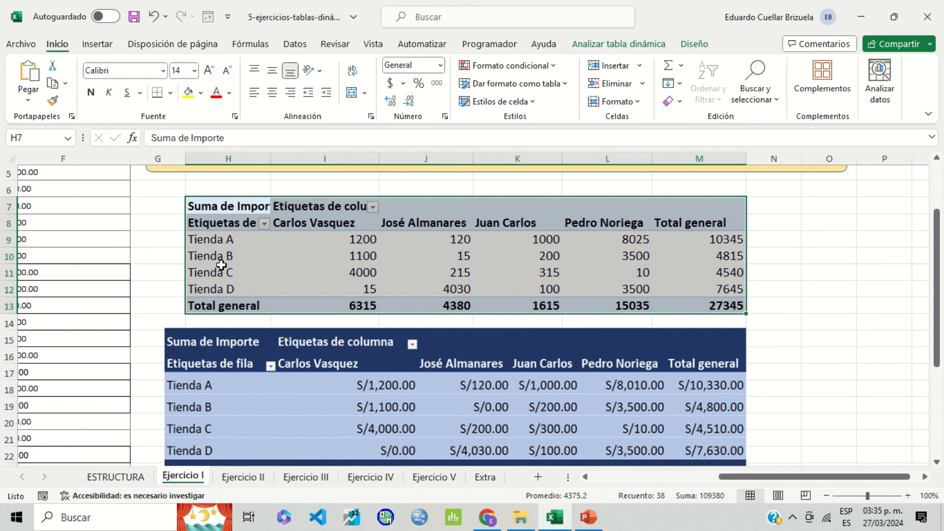
{"action": "left_click", "coordinate": [373, 207]}
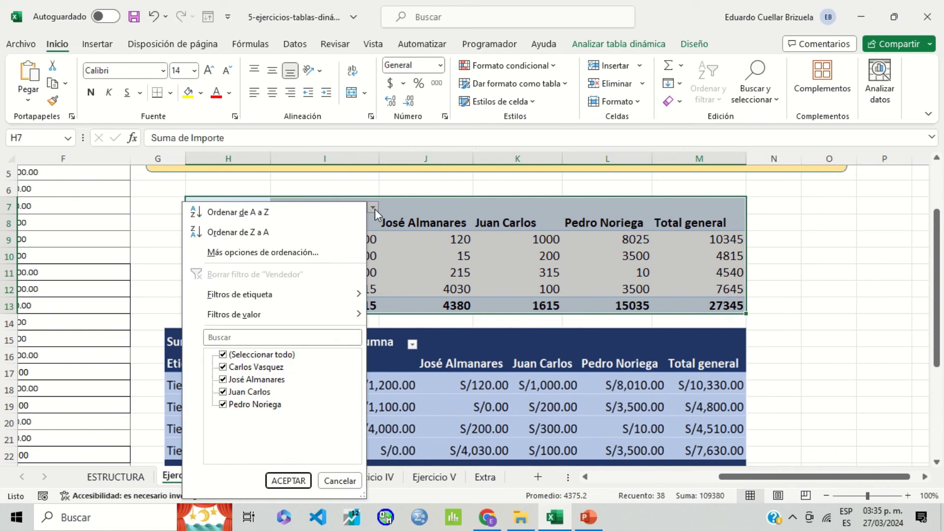
{"action": "left_click", "coordinate": [223, 391]}
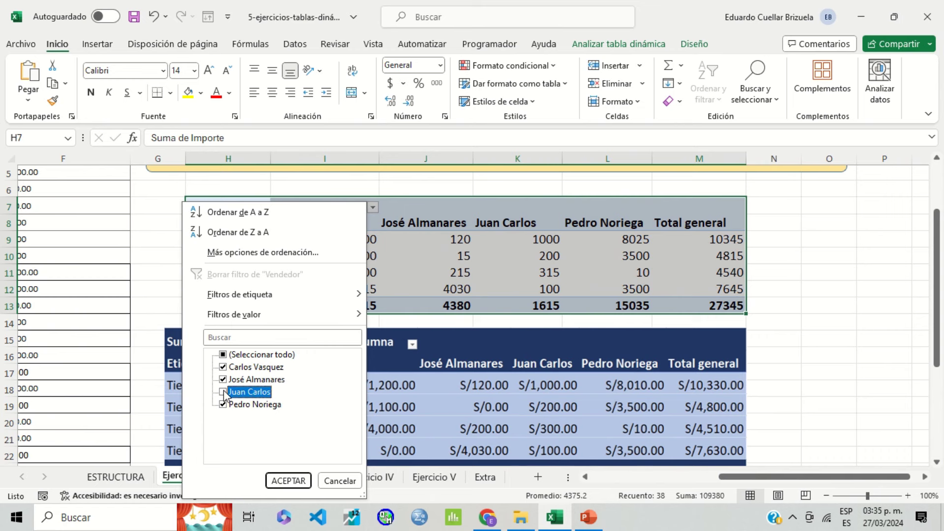
{"action": "left_click", "coordinate": [224, 380]}
{"action": "left_click", "coordinate": [224, 367]}
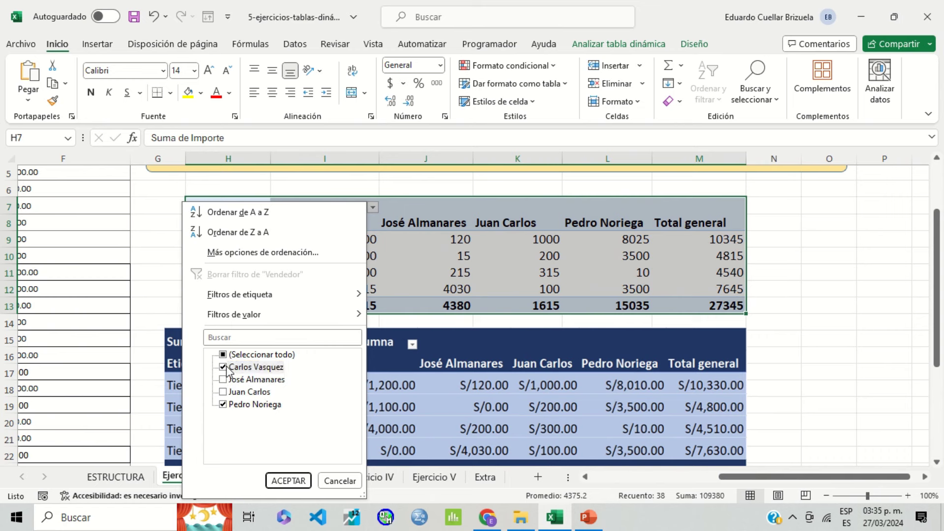
{"action": "left_click", "coordinate": [288, 480]}
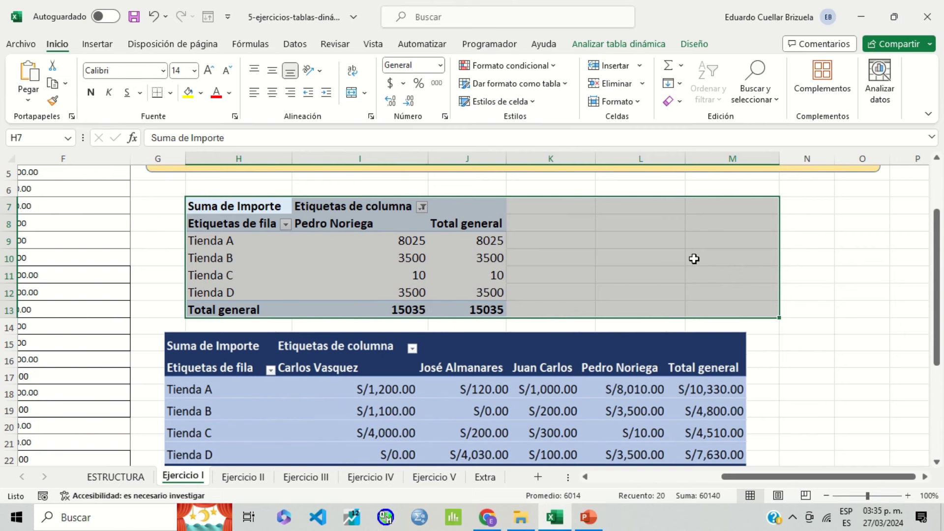
{"action": "key", "text": "ctrl+z"}
Filter the store rows to show only Tienda A, totalling 10345.
{"action": "left_click", "coordinate": [643, 256]}
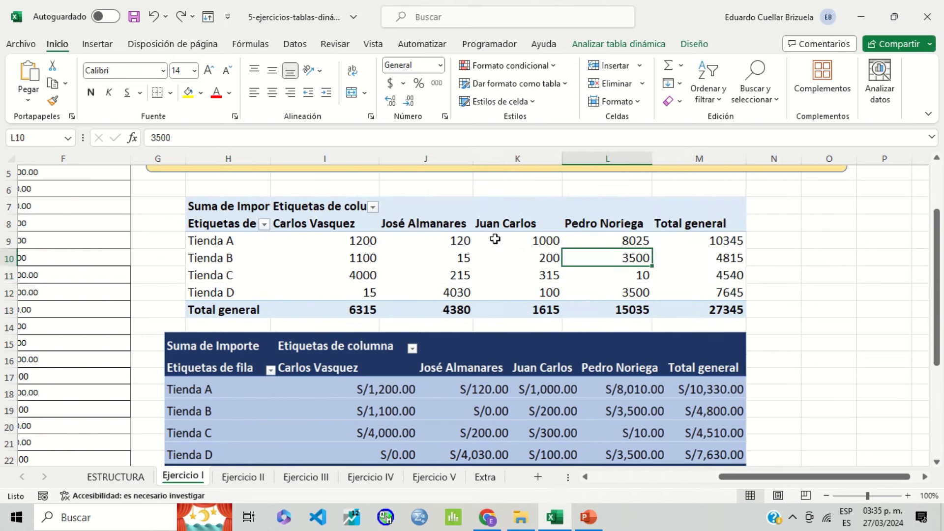
{"action": "left_click", "coordinate": [264, 224]}
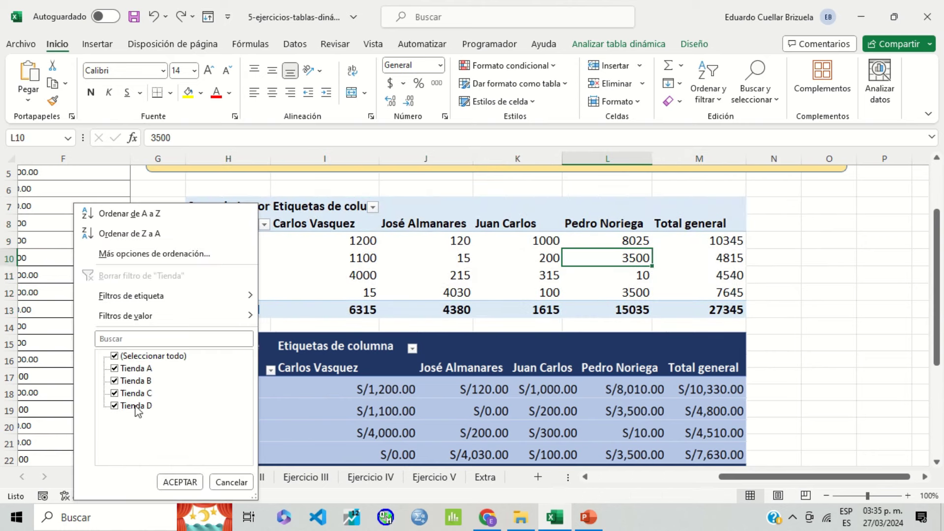
{"action": "left_click", "coordinate": [117, 406]}
{"action": "left_click", "coordinate": [117, 406]}
{"action": "left_click", "coordinate": [117, 393]}
{"action": "left_click", "coordinate": [117, 382]}
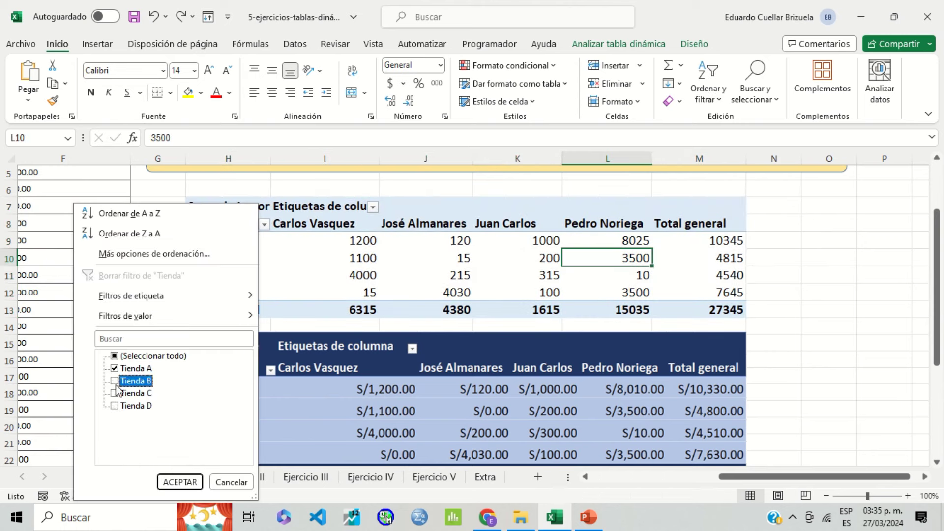
{"action": "left_click", "coordinate": [180, 483]}
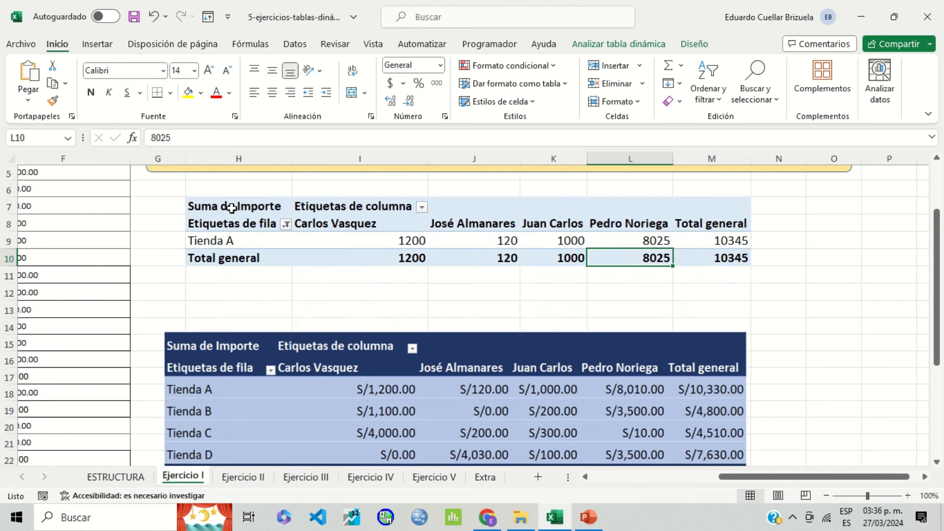
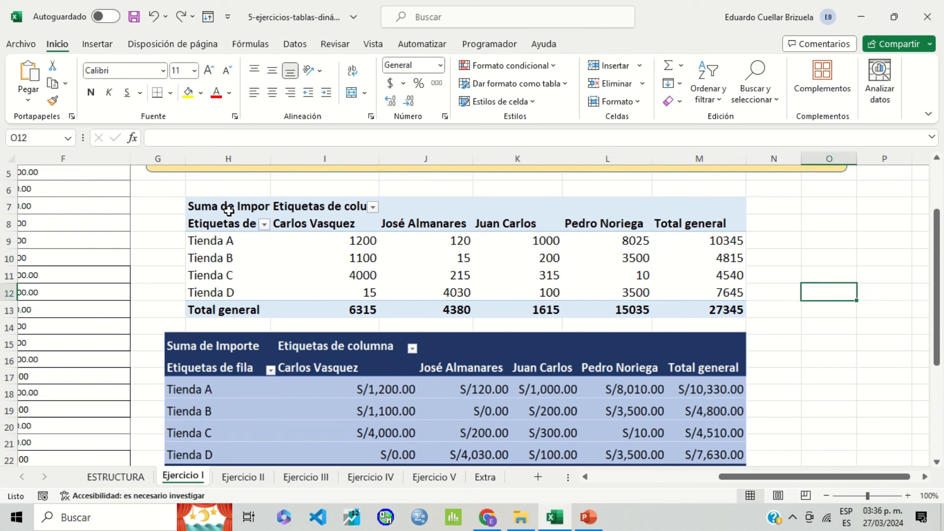
Select the upper pivot table and show its field list.
{"action": "left_click", "coordinate": [228, 210]}
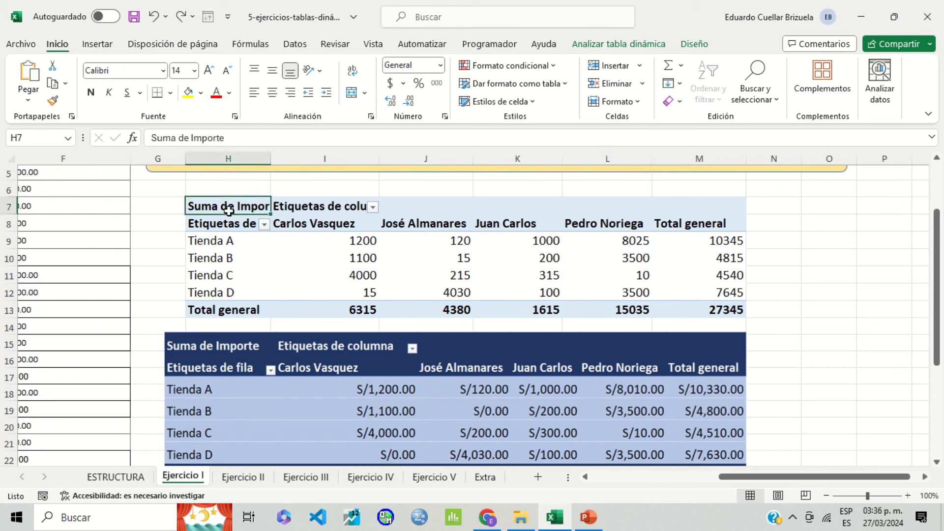
{"action": "left_click", "coordinate": [634, 45]}
{"action": "left_click", "coordinate": [860, 96]}
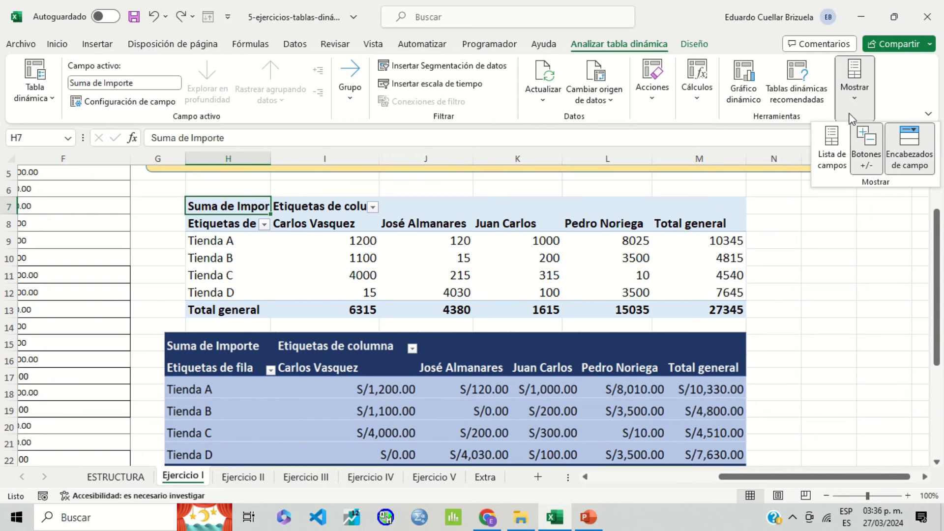
{"action": "left_click", "coordinate": [833, 143]}
{"action": "mouse_move", "coordinate": [877, 430]}
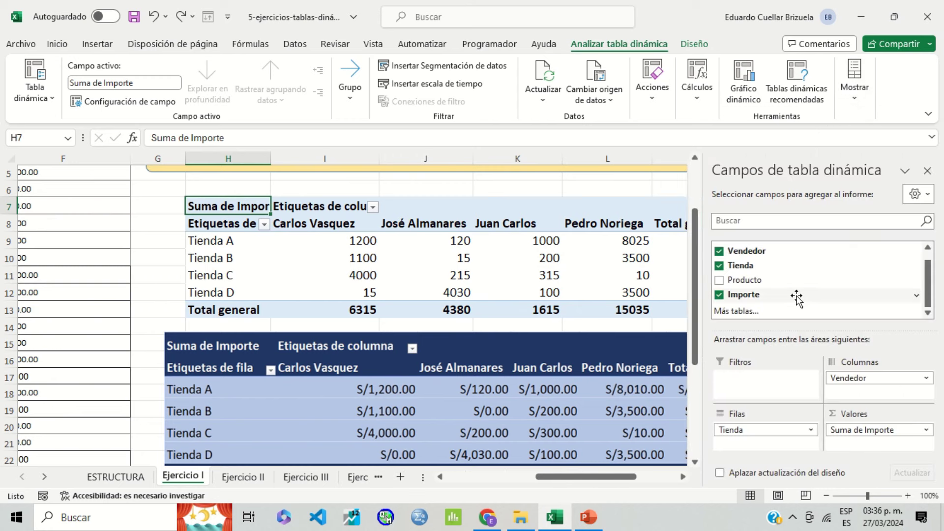
Format the Suma de Importe values as $ currency with two decimals.
{"action": "left_click", "coordinate": [927, 429]}
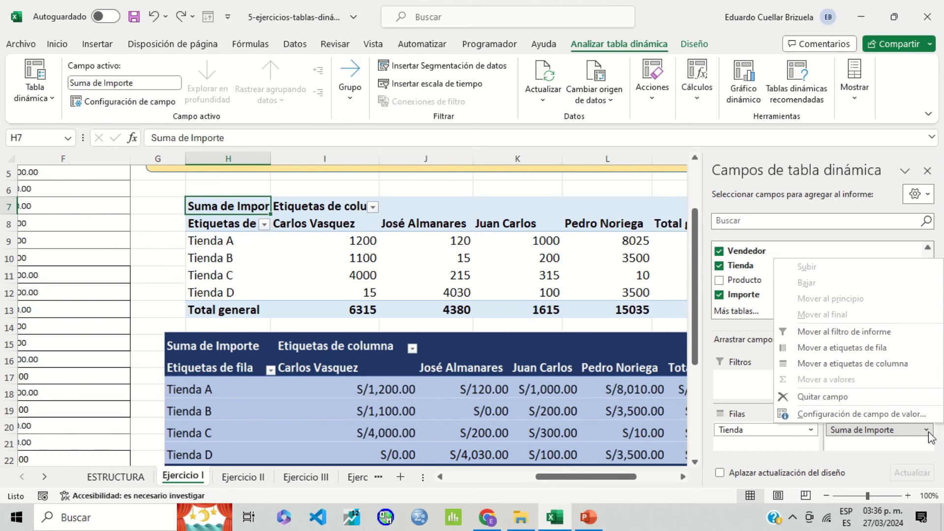
{"action": "left_click", "coordinate": [898, 414]}
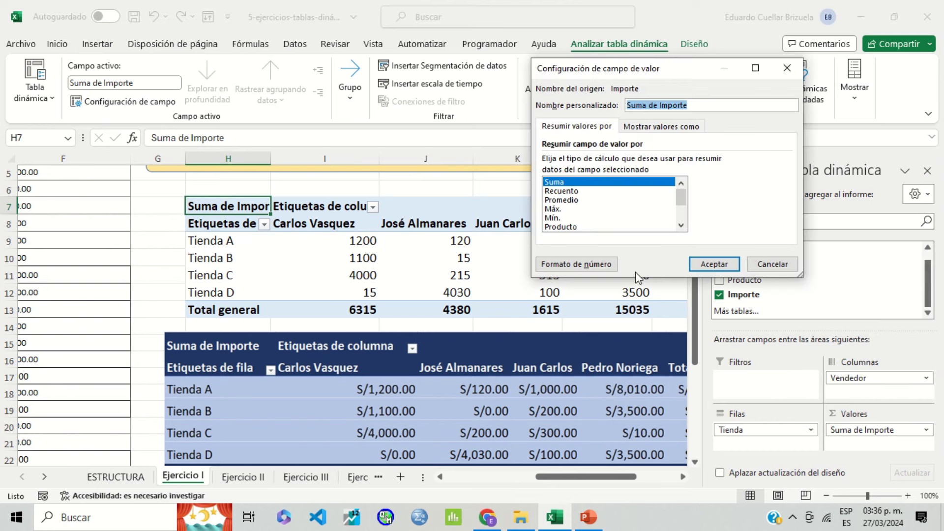
{"action": "left_click", "coordinate": [601, 264]}
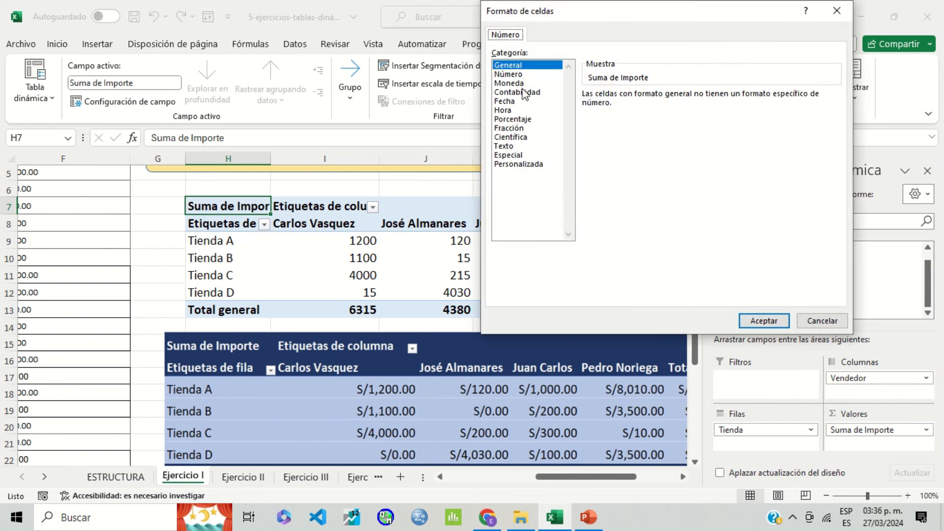
{"action": "left_click", "coordinate": [509, 83]}
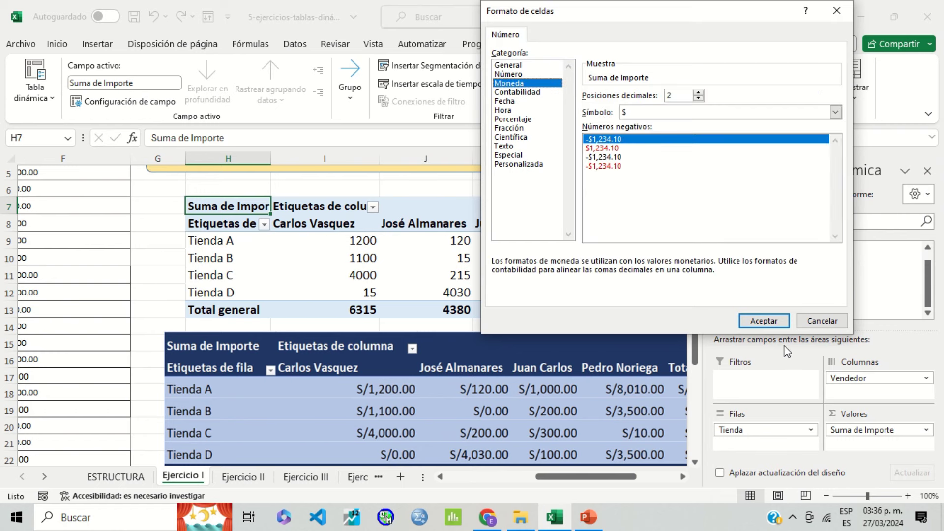
{"action": "left_click", "coordinate": [780, 327]}
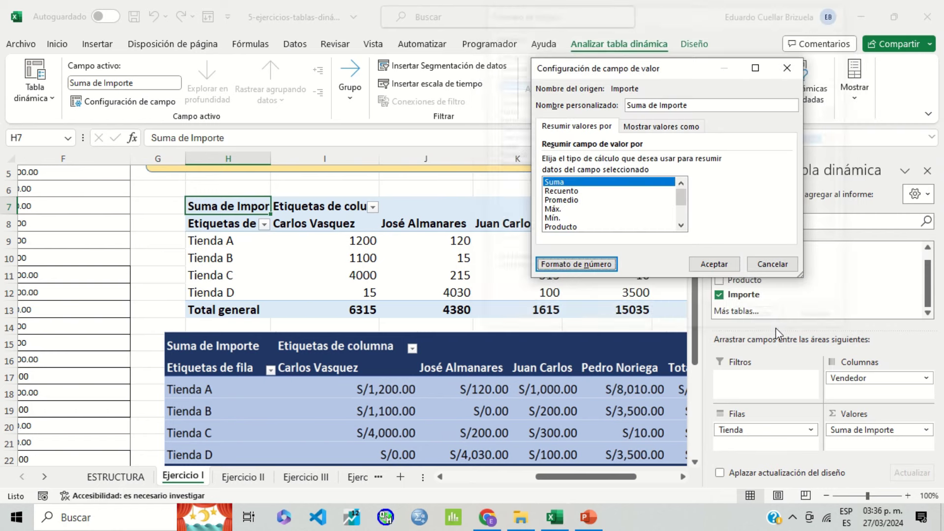
{"action": "left_click", "coordinate": [717, 261]}
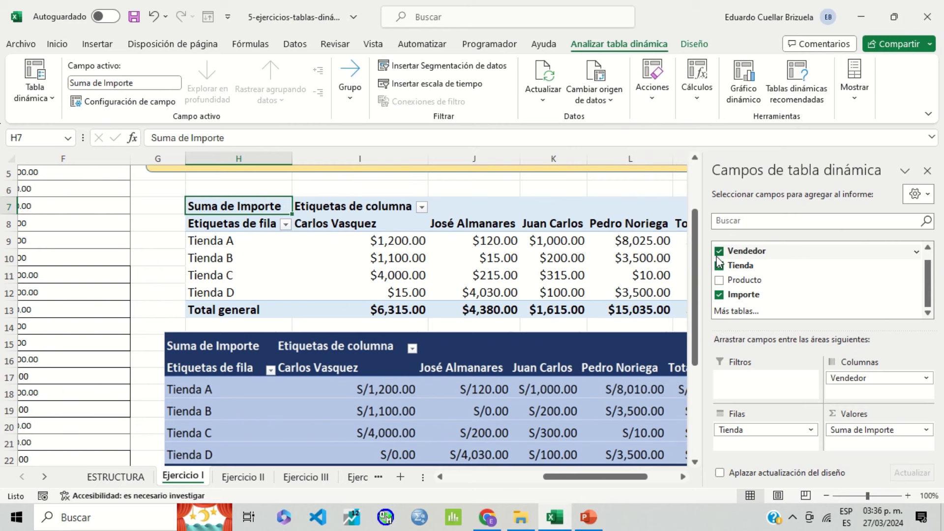
{"action": "left_click", "coordinate": [871, 431]}
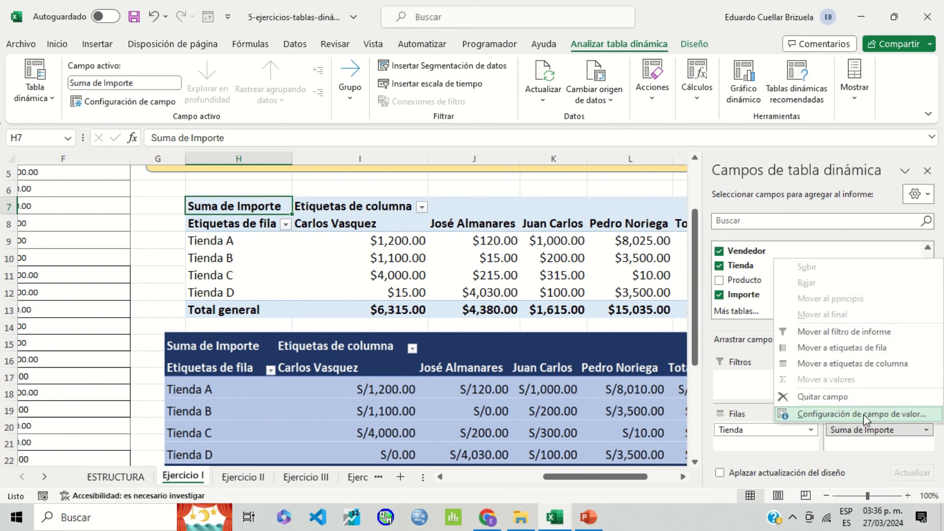
{"action": "left_click", "coordinate": [863, 414]}
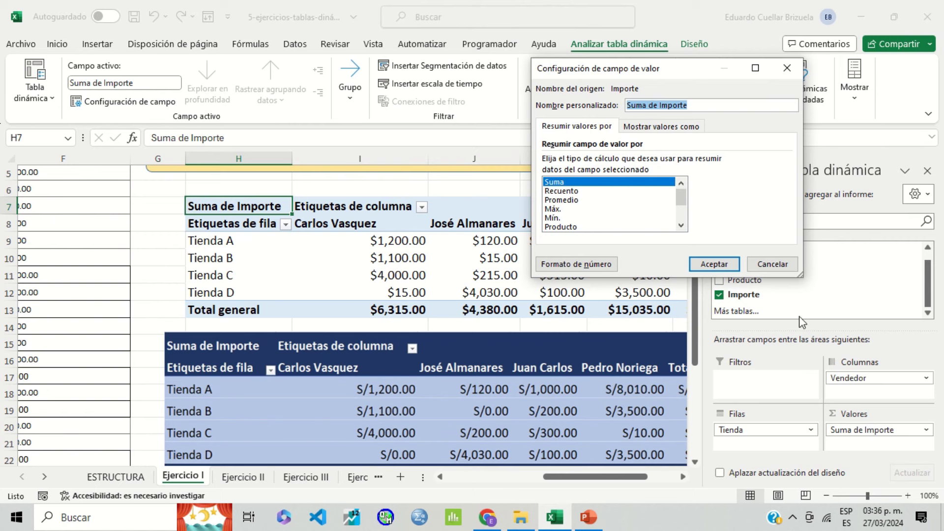
{"action": "left_click", "coordinate": [601, 200]}
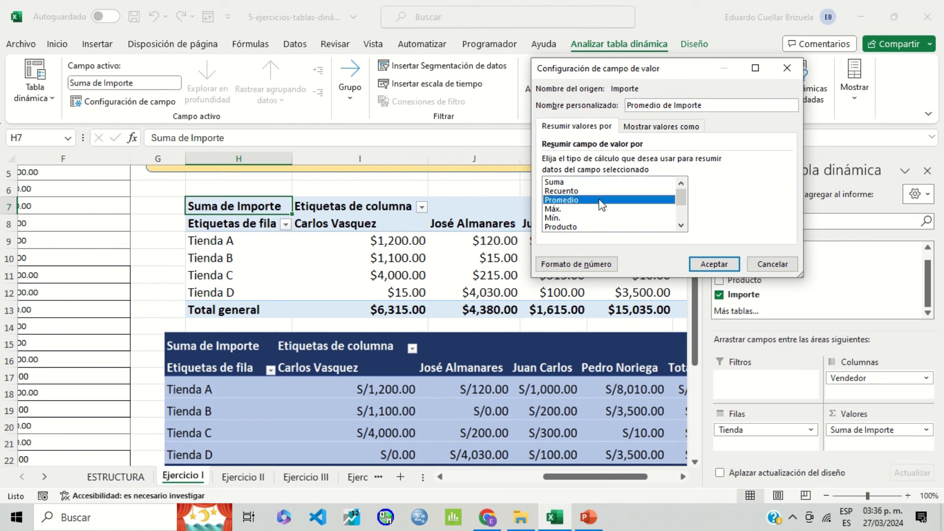
{"action": "left_click", "coordinate": [708, 265]}
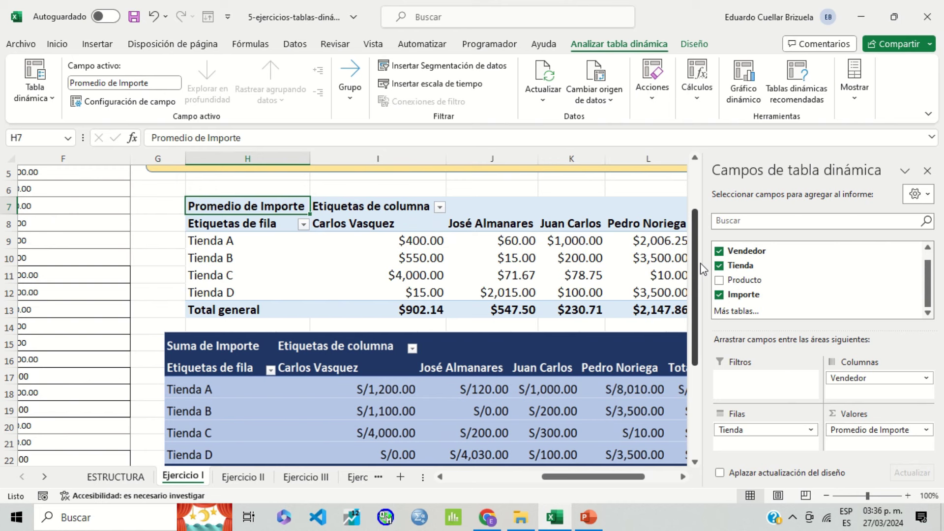
{"action": "left_click", "coordinate": [153, 18]}
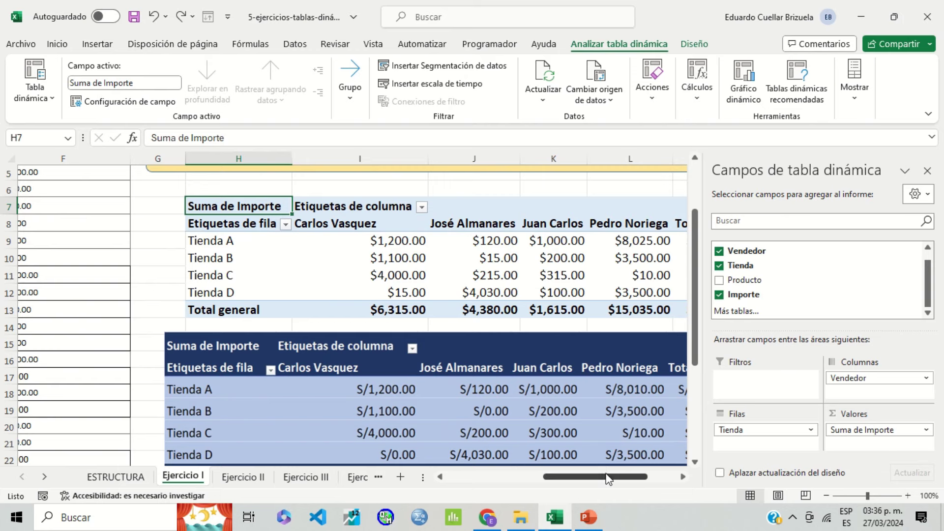
Scroll and pan across the sheet to review the source data and pivot tables.
{"action": "mouse_move", "coordinate": [548, 475]}
{"action": "left_mouse_down"}
{"action": "mouse_move", "coordinate": [440, 457]}
{"action": "mouse_move", "coordinate": [669, 461]}
{"action": "left_mouse_up"}
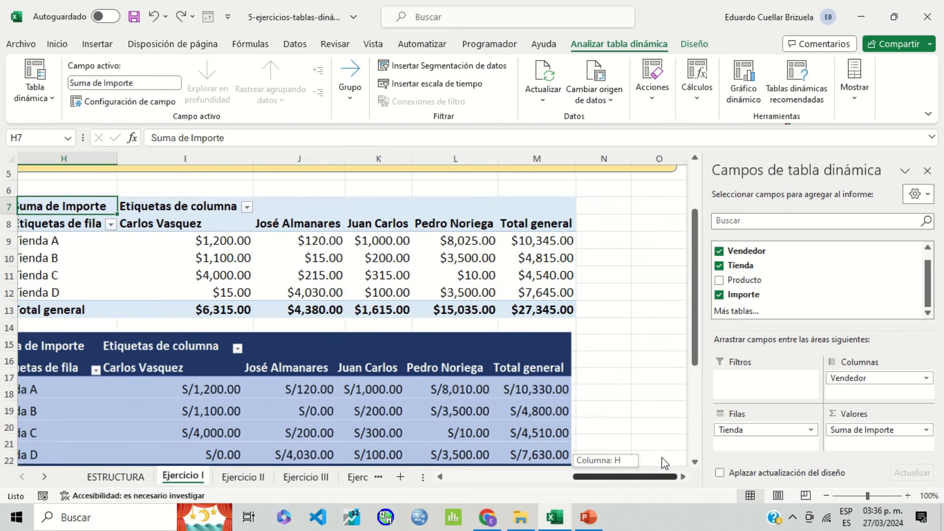
{"action": "left_click_drag", "start_coordinate": [651, 461], "coordinate": [512, 457]}
{"action": "scroll", "coordinate": [497, 358], "scroll_direction": "up", "scroll_amount": 2}
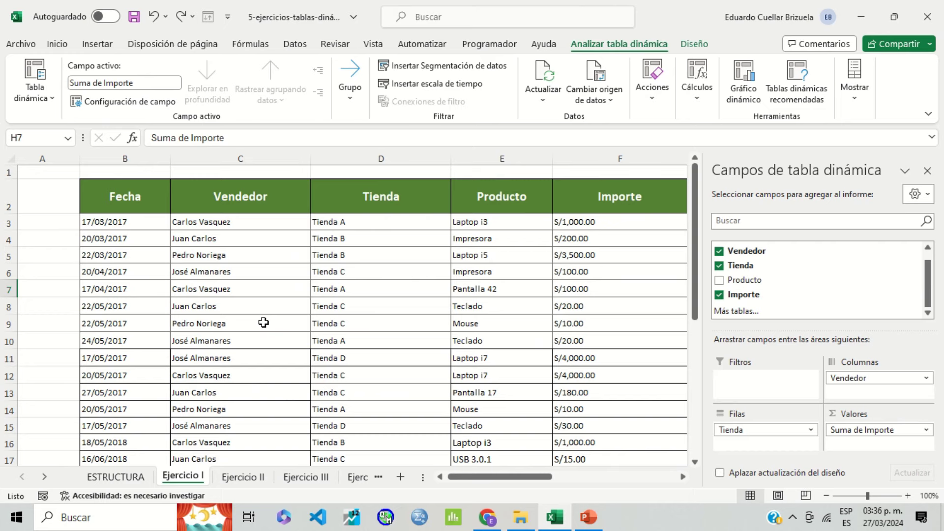
{"action": "scroll", "coordinate": [263, 323], "scroll_direction": "down", "scroll_amount": 5}
{"action": "scroll", "coordinate": [264, 323], "scroll_direction": "down", "scroll_amount": 1}
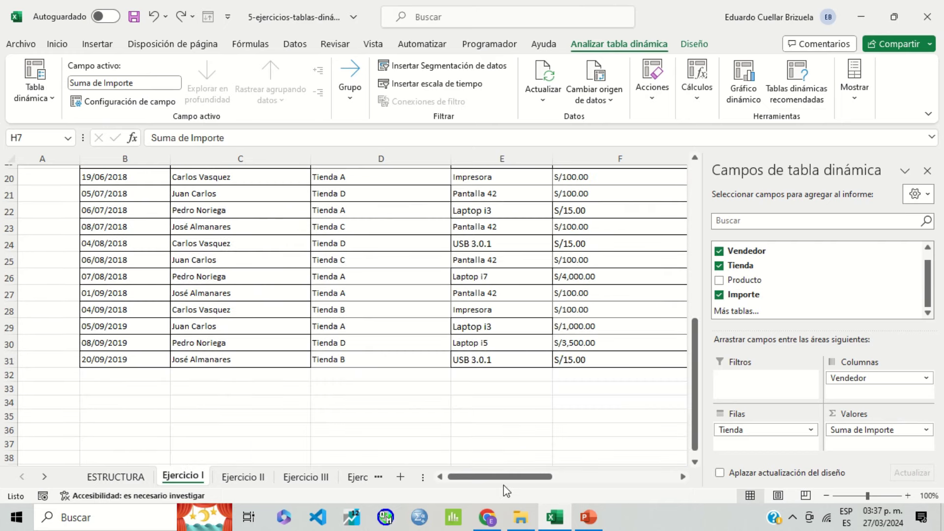
{"action": "left_click_drag", "start_coordinate": [501, 476], "coordinate": [618, 477]}
{"action": "scroll", "coordinate": [478, 404], "scroll_direction": "up", "scroll_amount": 3}
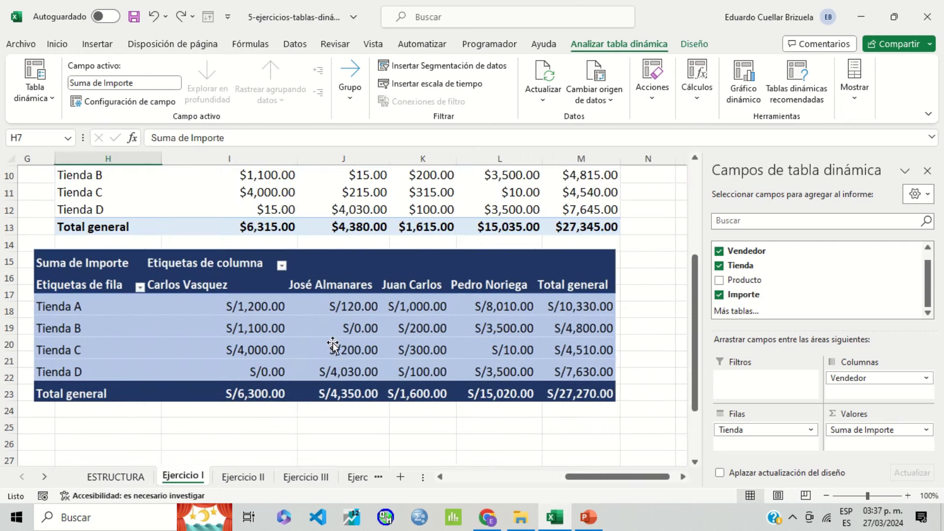
{"action": "scroll", "coordinate": [339, 344], "scroll_direction": "up", "scroll_amount": 3}
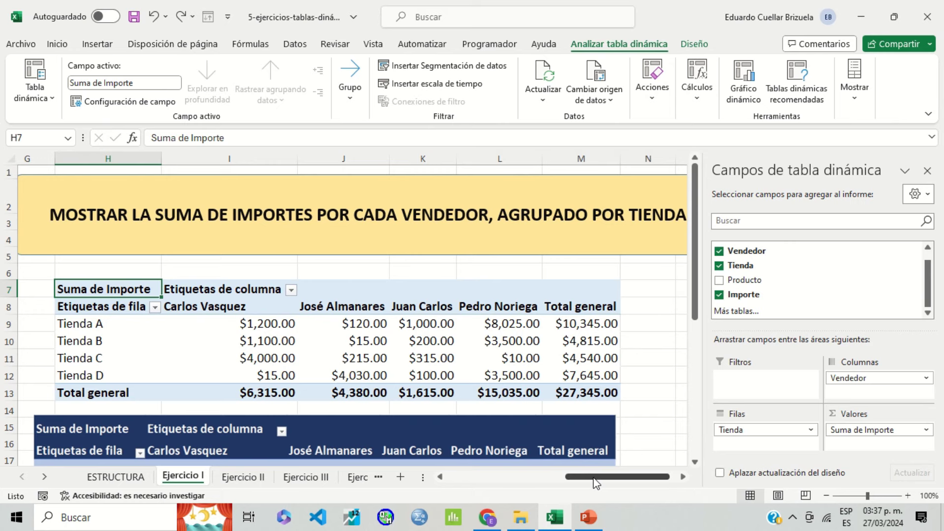
{"action": "left_click_drag", "start_coordinate": [594, 478], "coordinate": [588, 475]}
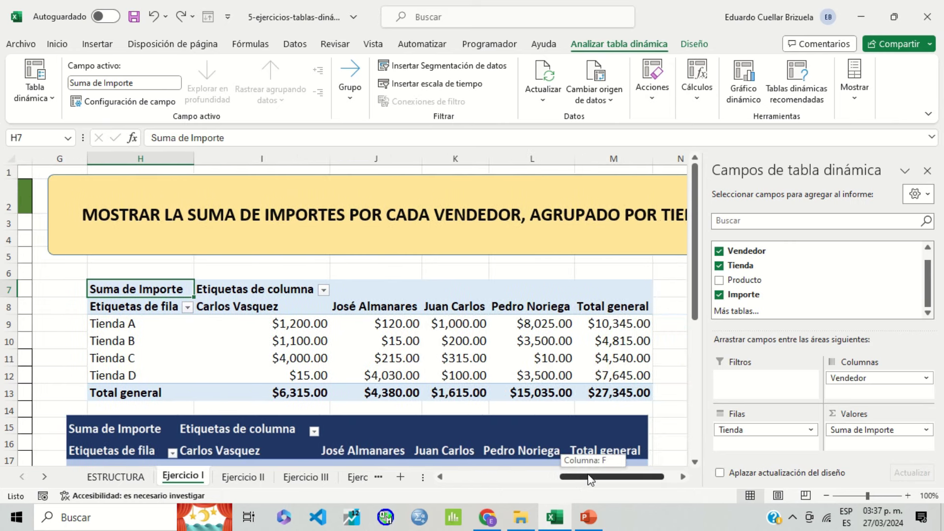
{"action": "left_click_drag", "start_coordinate": [590, 479], "coordinate": [477, 477]}
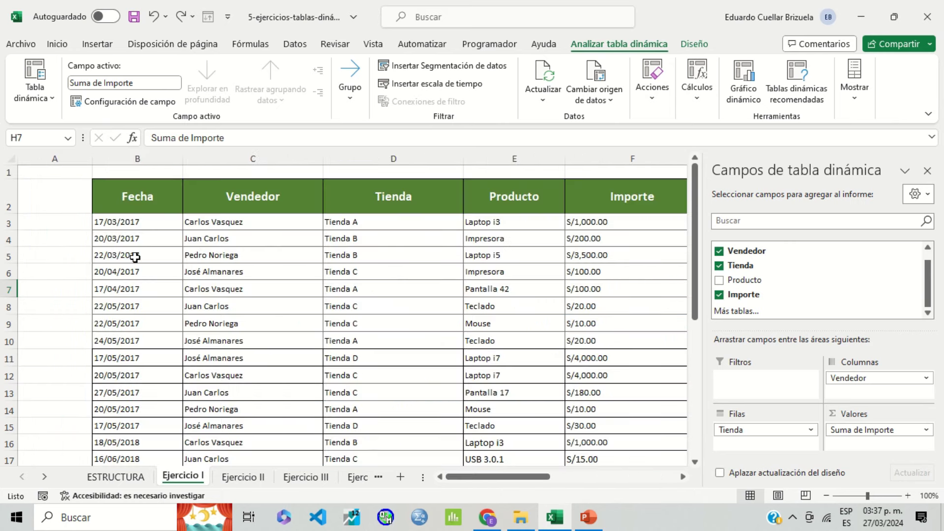
{"action": "scroll", "coordinate": [242, 333], "scroll_direction": "down", "scroll_amount": 3}
{"action": "scroll", "coordinate": [242, 333], "scroll_direction": "down", "scroll_amount": 3}
{"action": "scroll", "coordinate": [242, 333], "scroll_direction": "up", "scroll_amount": 4}
{"action": "scroll", "coordinate": [246, 332], "scroll_direction": "up", "scroll_amount": 2}
{"action": "left_click_drag", "start_coordinate": [538, 476], "coordinate": [642, 479]}
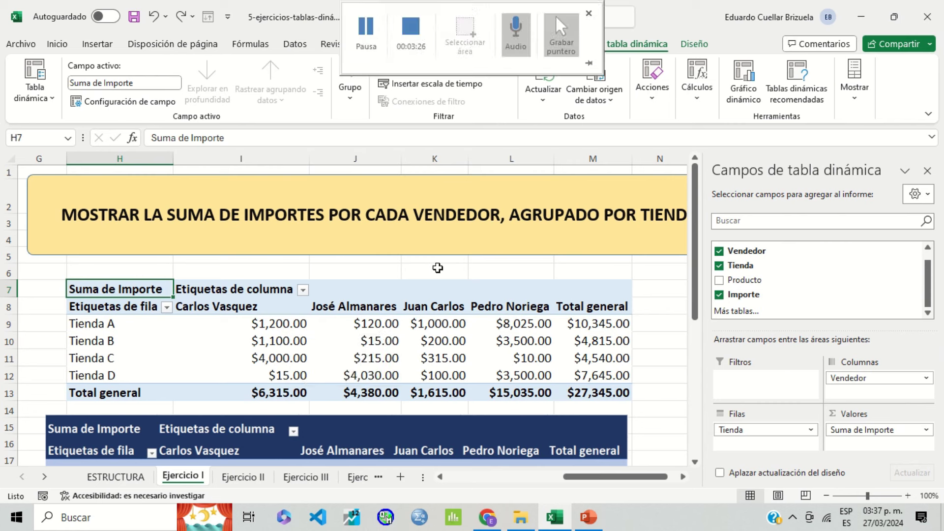
Close the Campos de tabla dinámica pane and review the finished $27,345.00 pivot table.
{"action": "left_click", "coordinate": [927, 171]}
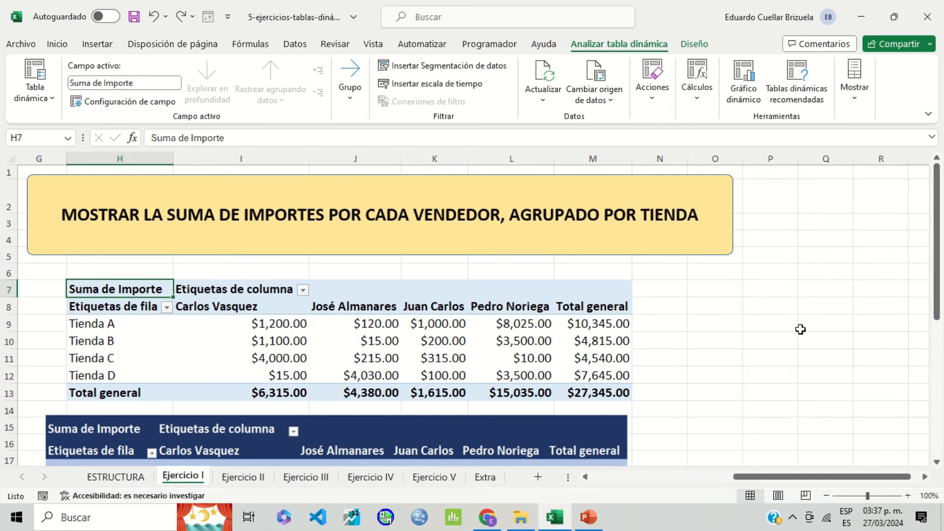
{"action": "left_click_drag", "start_coordinate": [786, 476], "coordinate": [626, 465]}
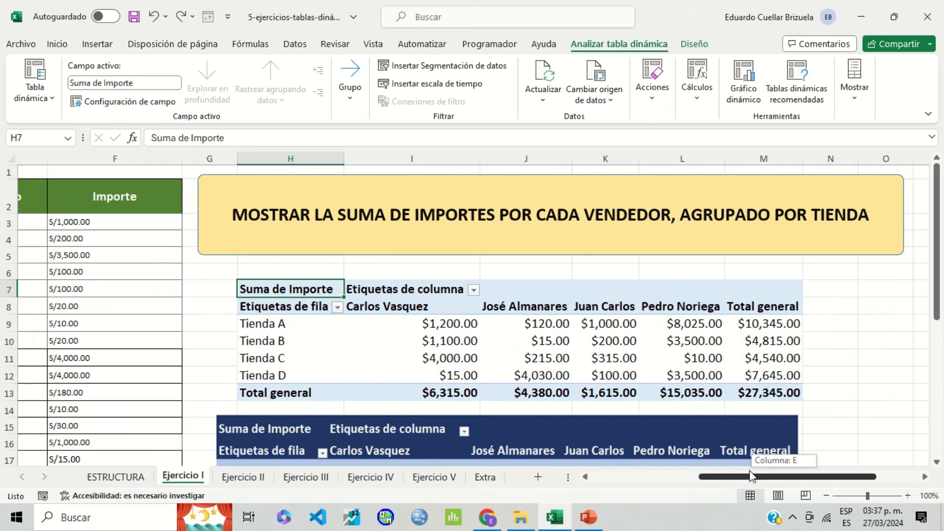
{"action": "scroll", "coordinate": [569, 381], "scroll_direction": "down", "scroll_amount": 2}
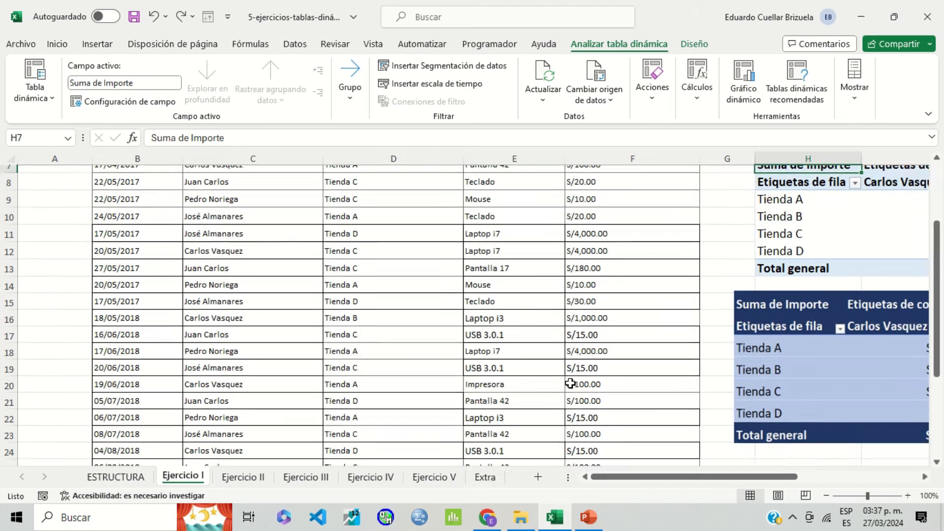
{"action": "scroll", "coordinate": [571, 388], "scroll_direction": "up", "scroll_amount": 2}
{"action": "left_click_drag", "start_coordinate": [669, 477], "coordinate": [792, 479]}
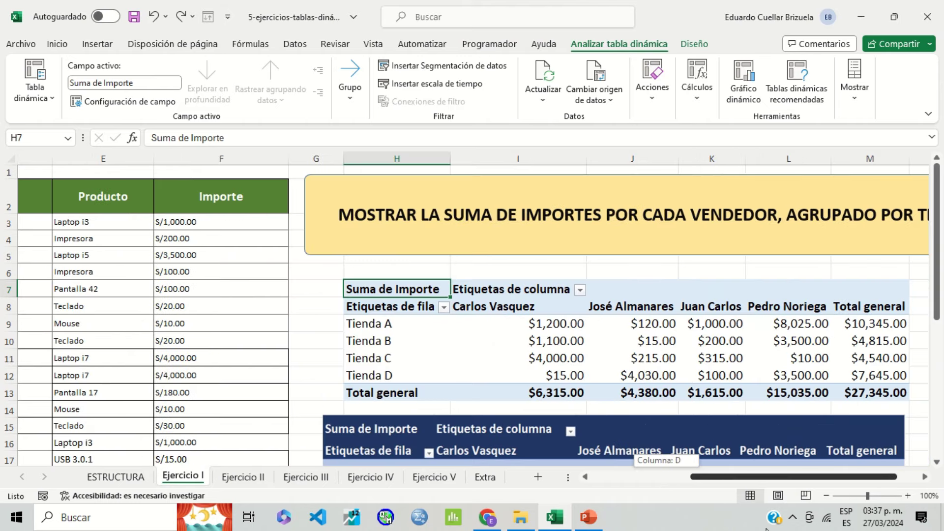